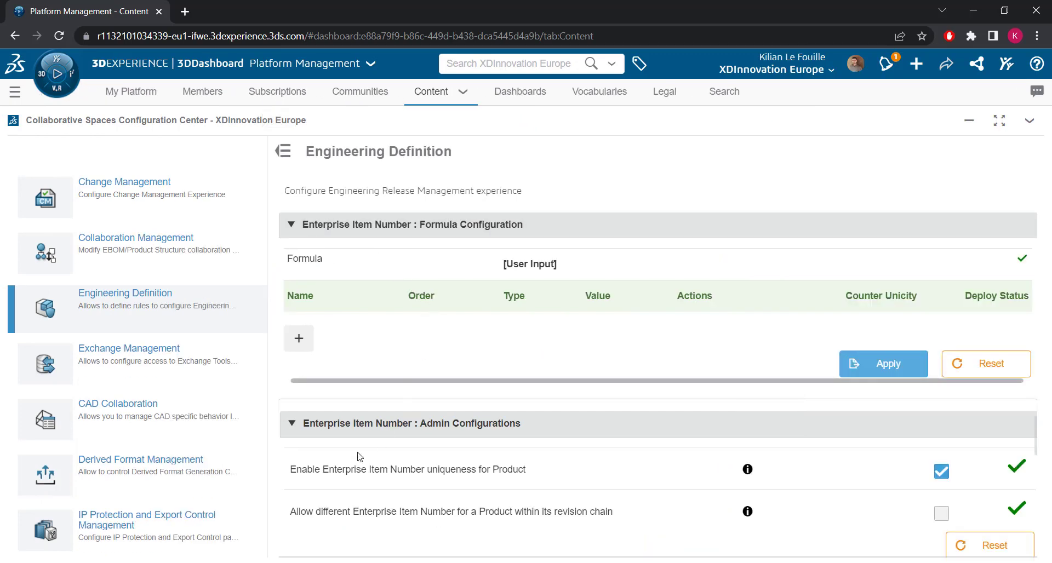
Review the Enterprise Item Number uniqueness setting for products, and open the XDI - OB dashboard with the dashboard list closed
{"action": "left_click_drag", "start_coordinate": [290, 469], "coordinate": [540, 476]}
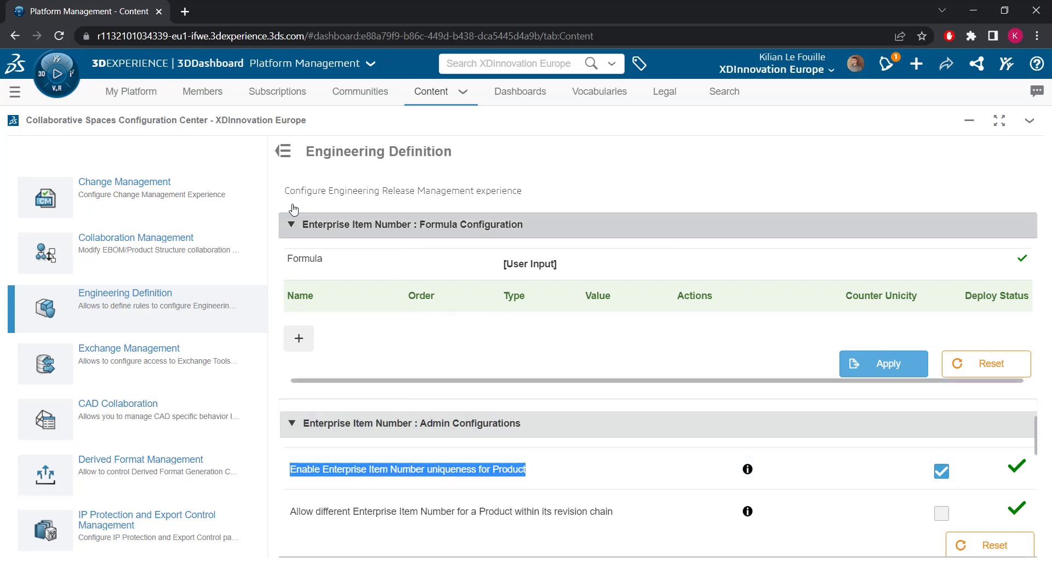
{"action": "left_click", "coordinate": [15, 91]}
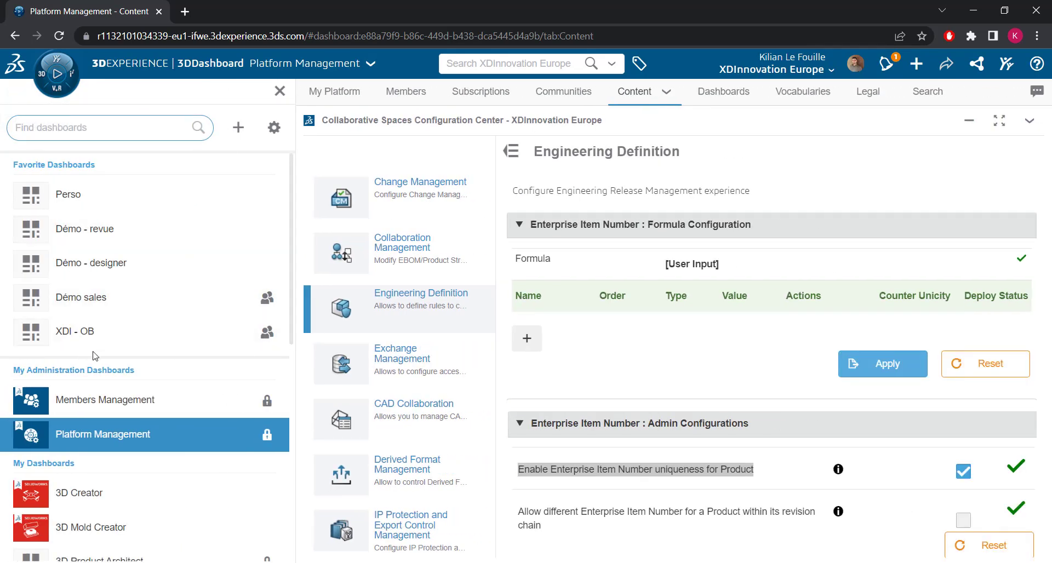
{"action": "left_click", "coordinate": [245, 335]}
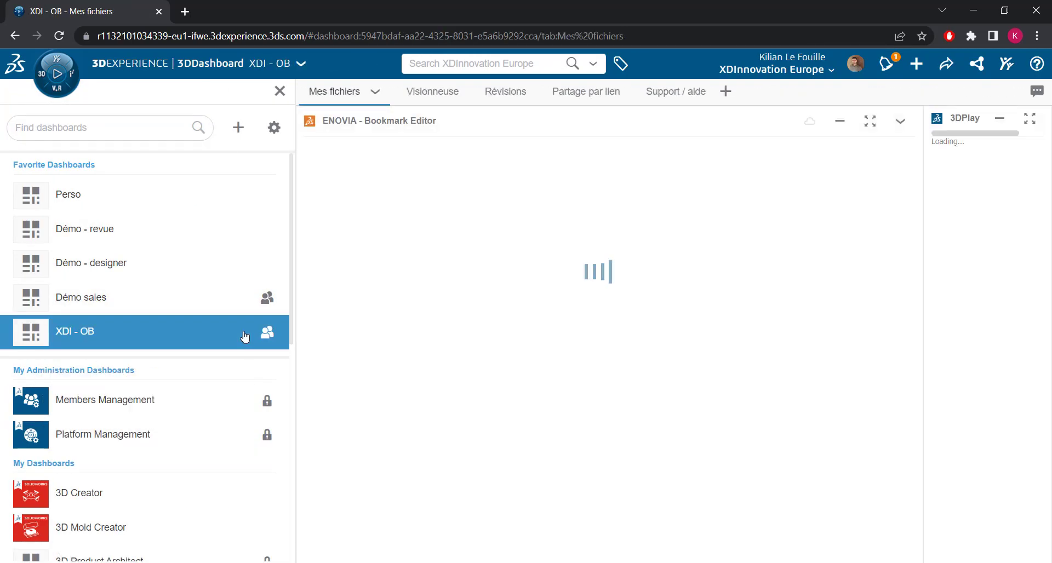
{"action": "left_click", "coordinate": [279, 93]}
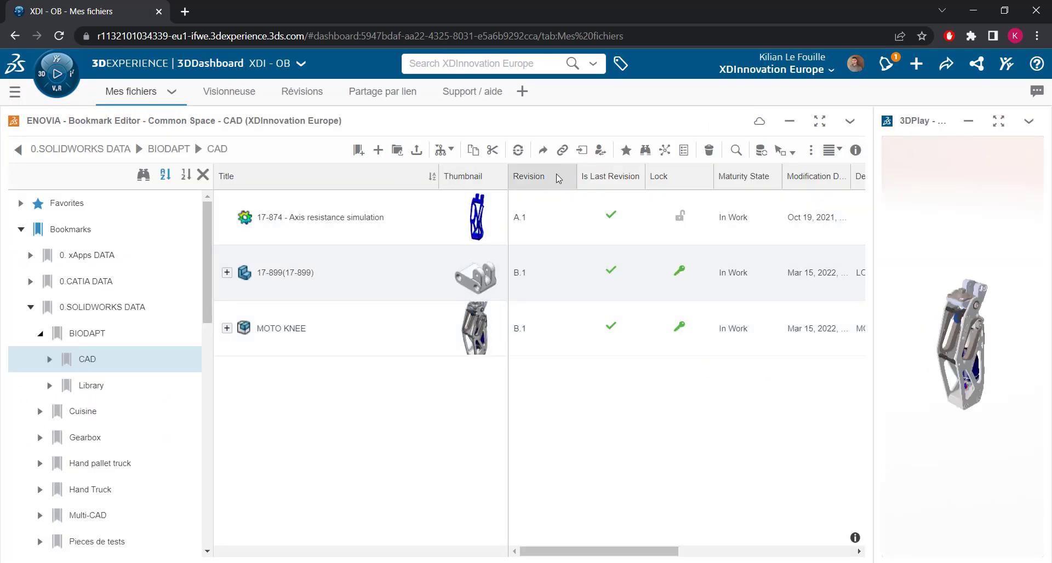
Add the Enterprise Item Number attribute as a column in the Bookmark Editor's Tree List View Options
{"action": "left_click", "coordinate": [810, 150]}
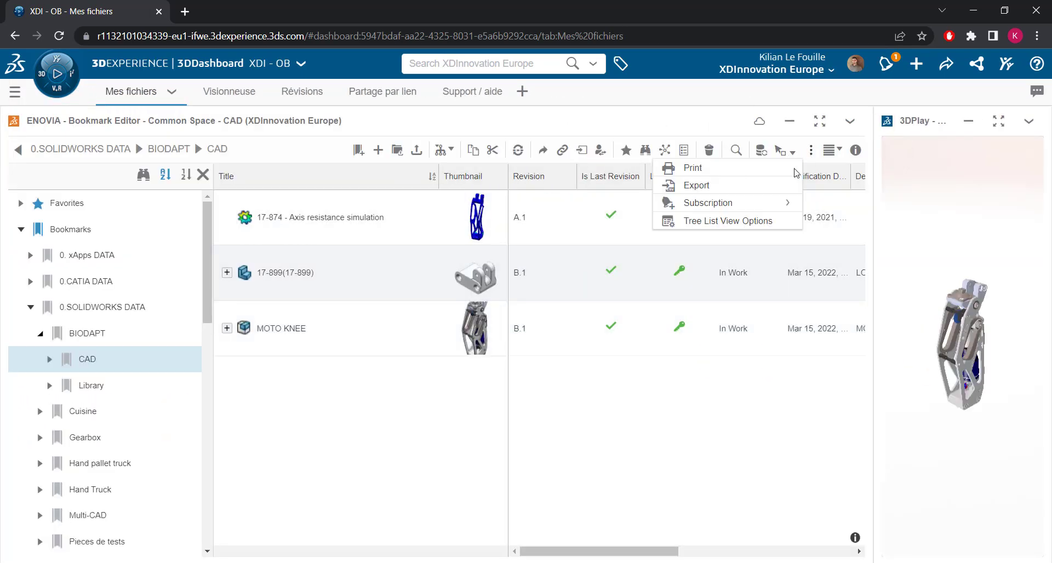
{"action": "left_click", "coordinate": [710, 221]}
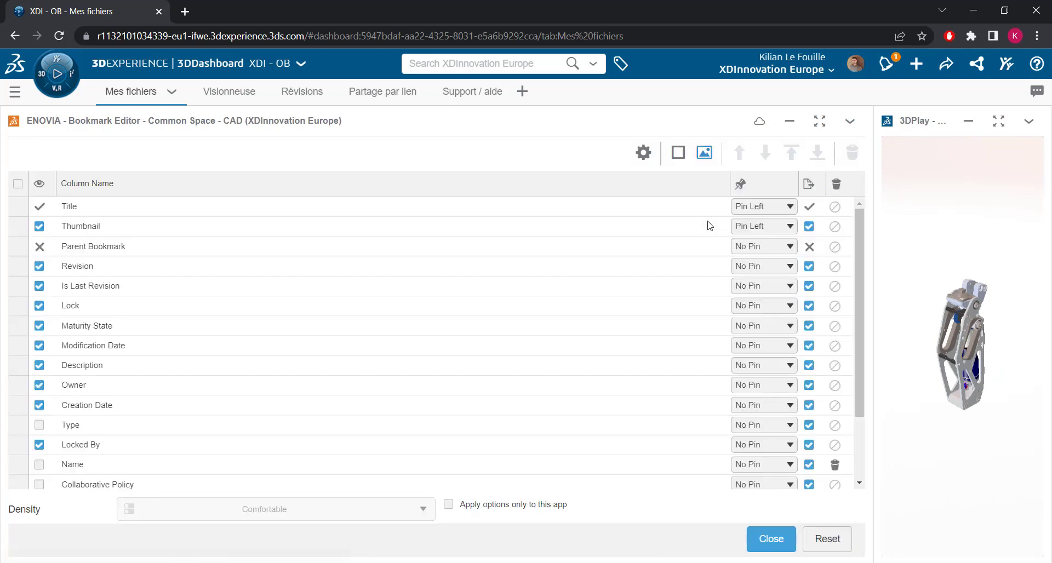
{"action": "left_click", "coordinate": [643, 152]}
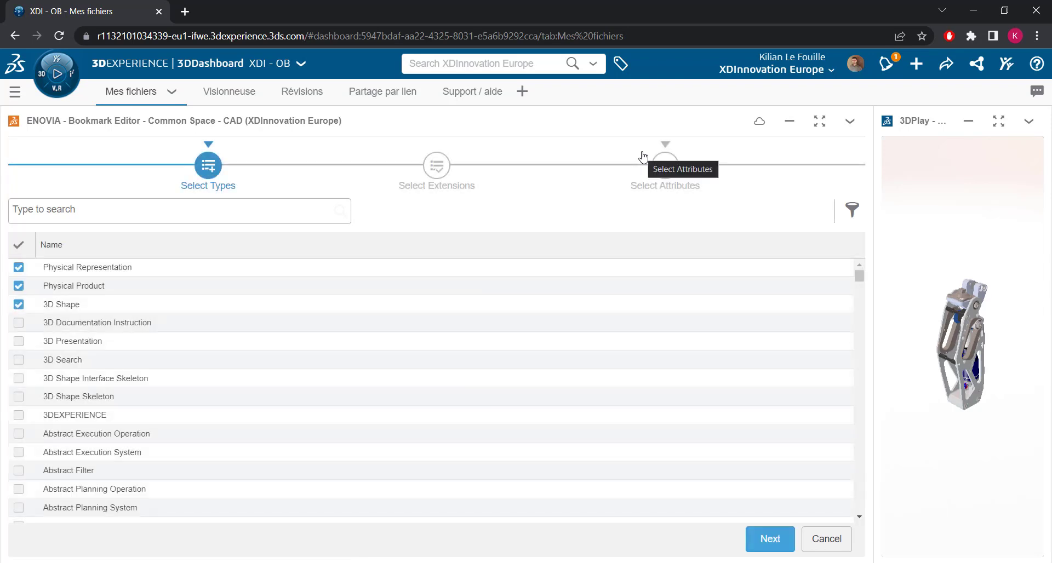
{"action": "left_click", "coordinate": [664, 171]}
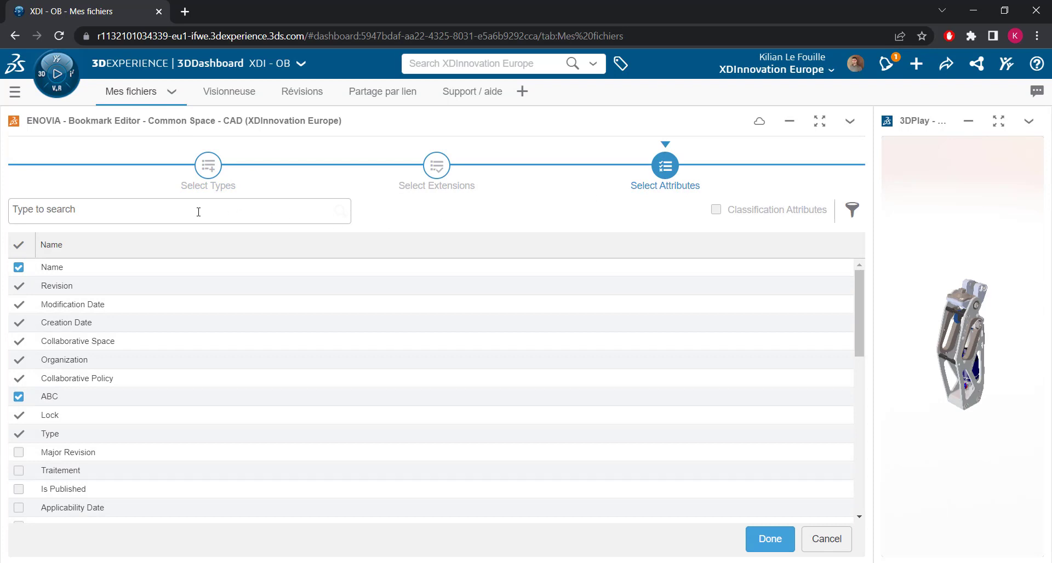
{"action": "left_click", "coordinate": [192, 212]}
{"action": "type", "text": "ent"}
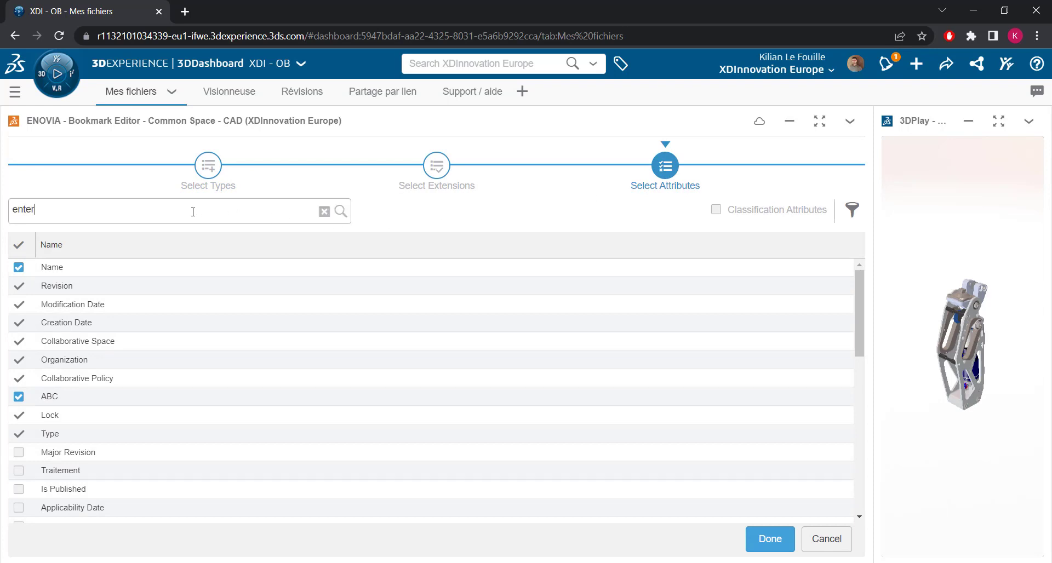
{"action": "type", "text": "er"}
{"action": "key", "text": "Return"}
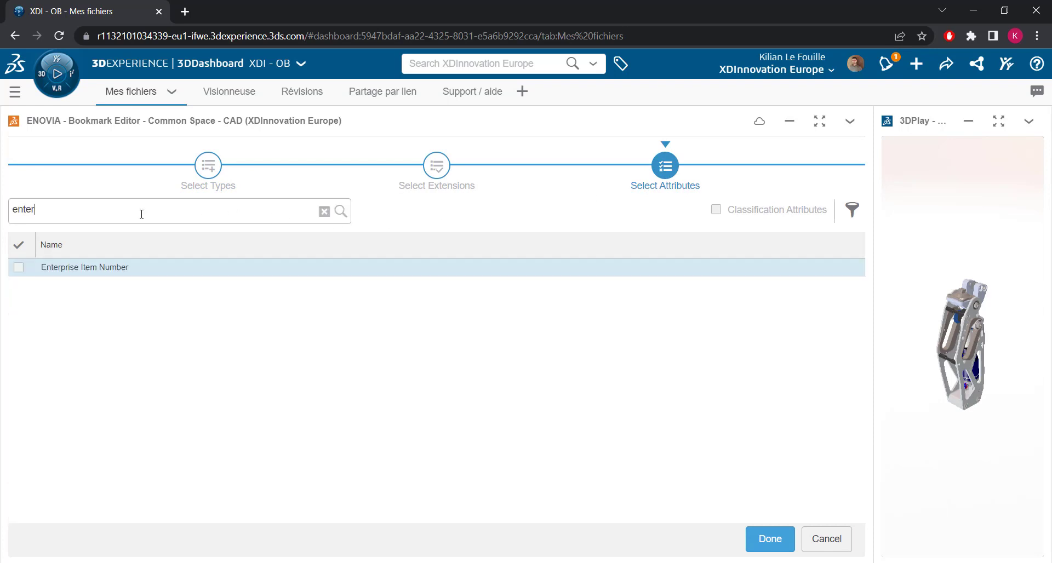
{"action": "left_click", "coordinate": [18, 268]}
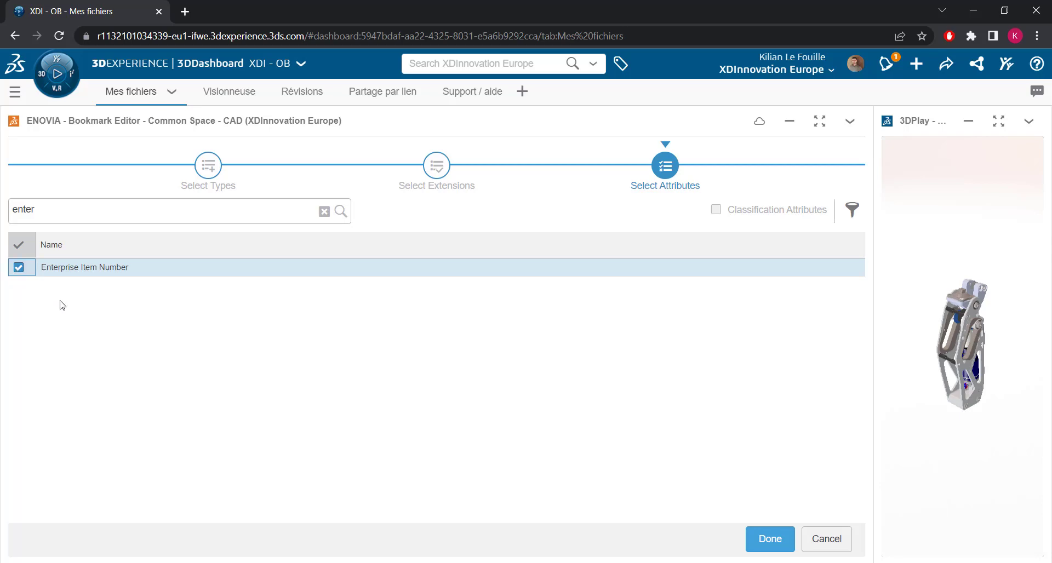
{"action": "left_click", "coordinate": [768, 538]}
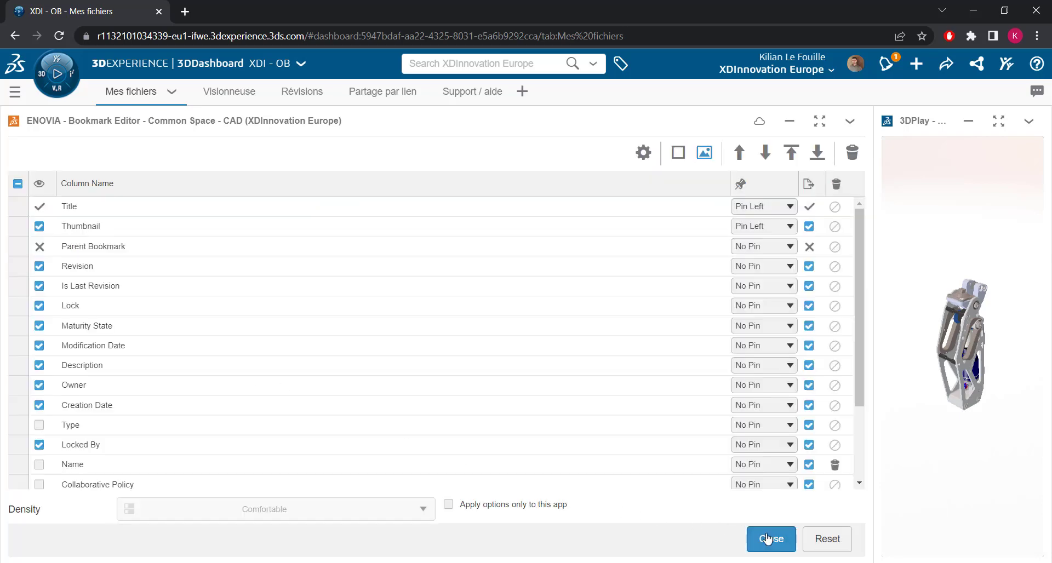
Reorder the Enterprise Item Number column to sit between Lock and Maturity State, and close the view options
{"action": "scroll", "coordinate": [472, 425], "scroll_direction": "down", "scroll_amount": 3}
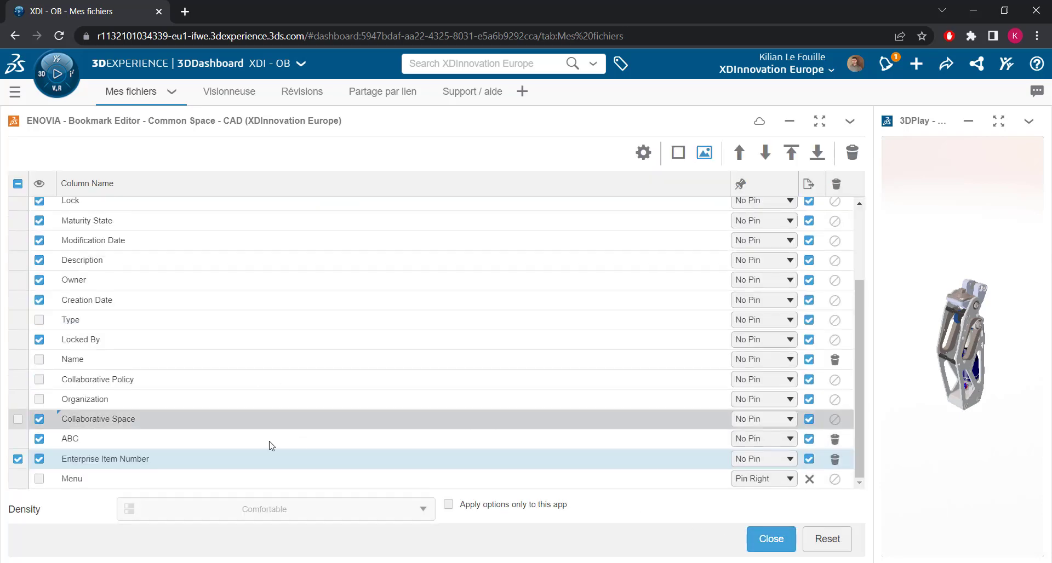
{"action": "left_click", "coordinate": [739, 155]}
{"action": "left_click", "coordinate": [740, 159]}
{"action": "left_click", "coordinate": [739, 159]}
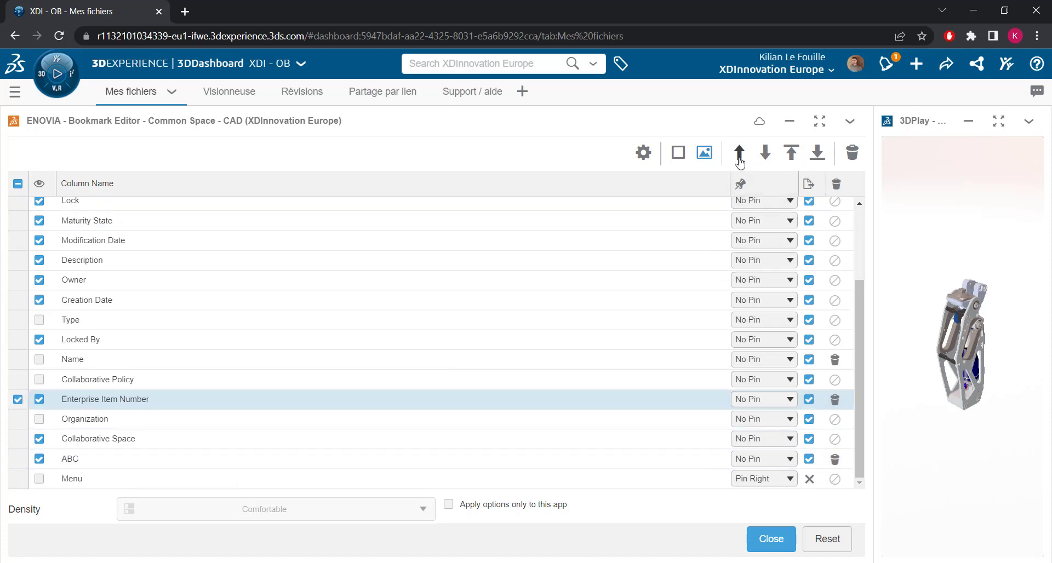
{"action": "double_click", "coordinate": [739, 159]}
{"action": "double_click", "coordinate": [739, 159]}
{"action": "left_click", "coordinate": [740, 159]}
{"action": "left_click", "coordinate": [740, 159]}
{"action": "left_click", "coordinate": [739, 159]}
{"action": "left_click", "coordinate": [740, 159]}
{"action": "left_click", "coordinate": [739, 152]}
{"action": "left_click", "coordinate": [739, 153]}
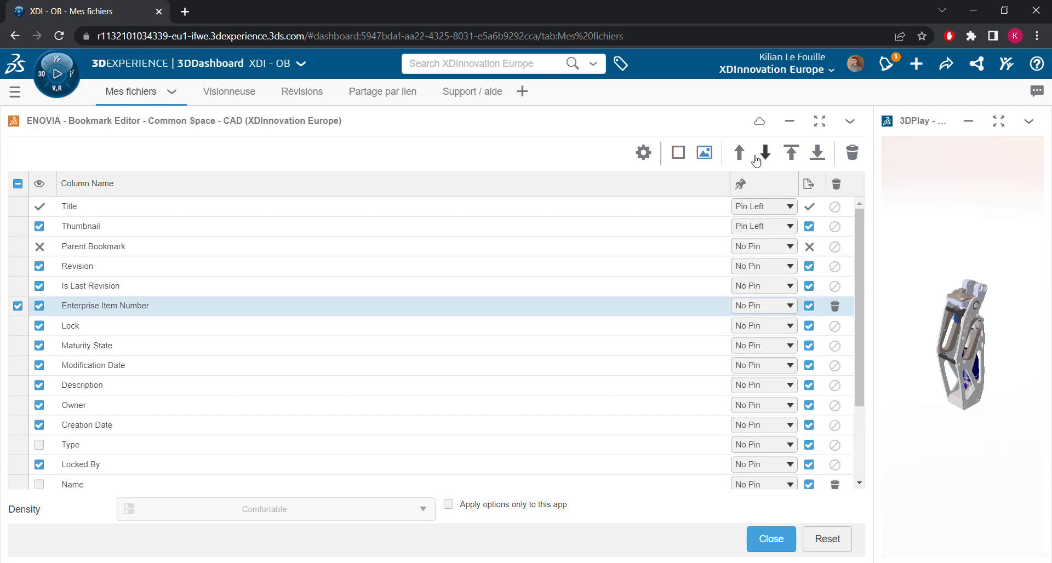
{"action": "left_click", "coordinate": [765, 153]}
{"action": "left_click", "coordinate": [771, 547]}
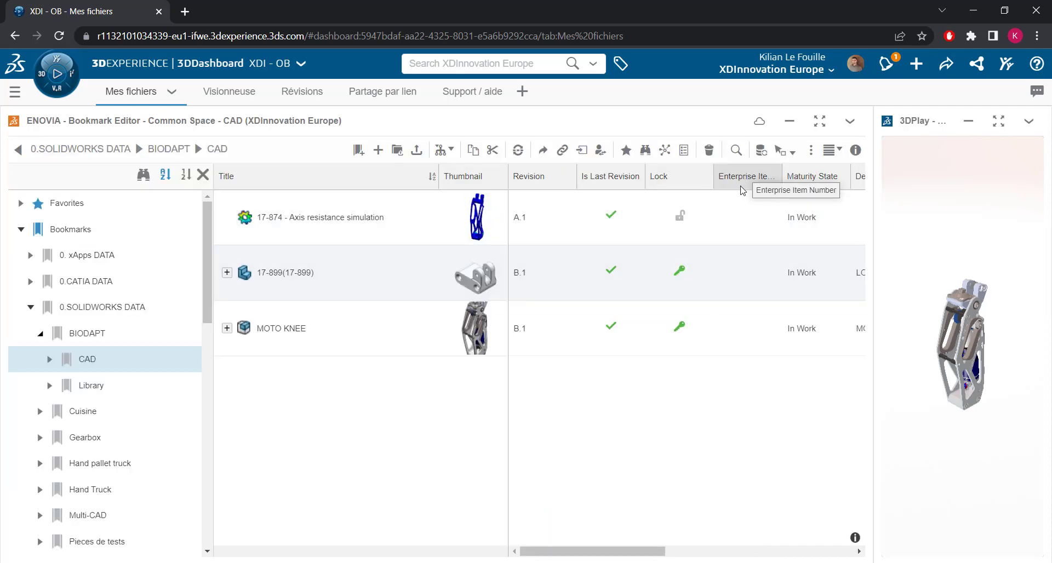
Expand the MOTO KNEE assembly and open its part 17-835 in SOLIDWORKS Connected
{"action": "left_click", "coordinate": [225, 330]}
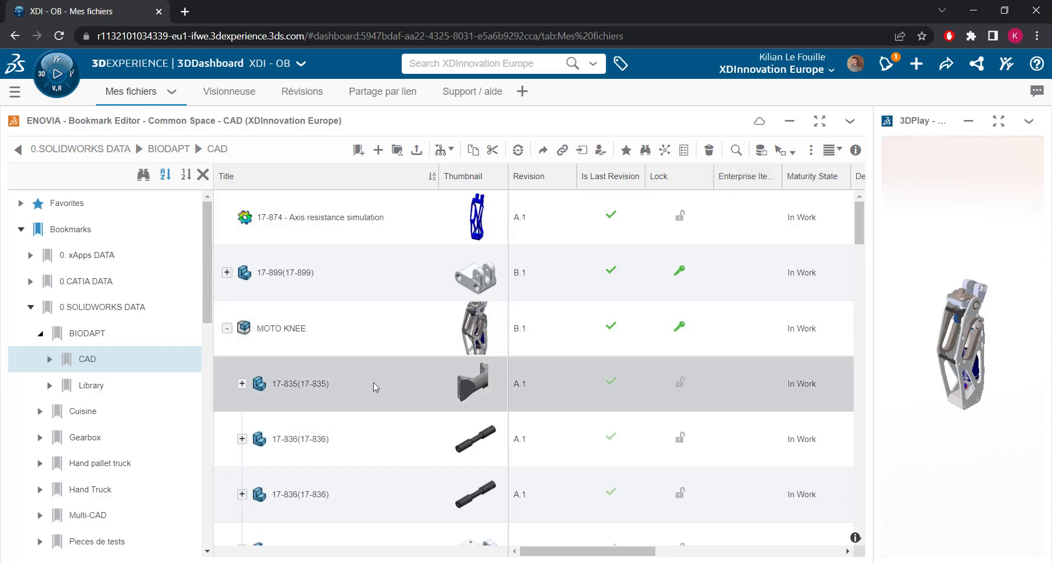
{"action": "right_click", "coordinate": [373, 383]}
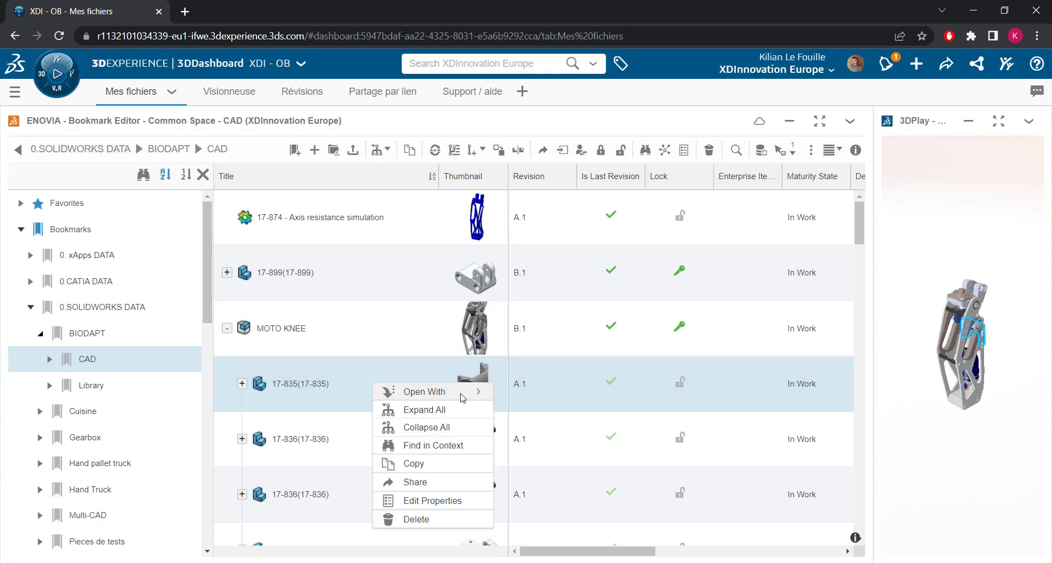
{"action": "mouse_move", "coordinate": [461, 398]}
{"action": "left_click", "coordinate": [573, 395]}
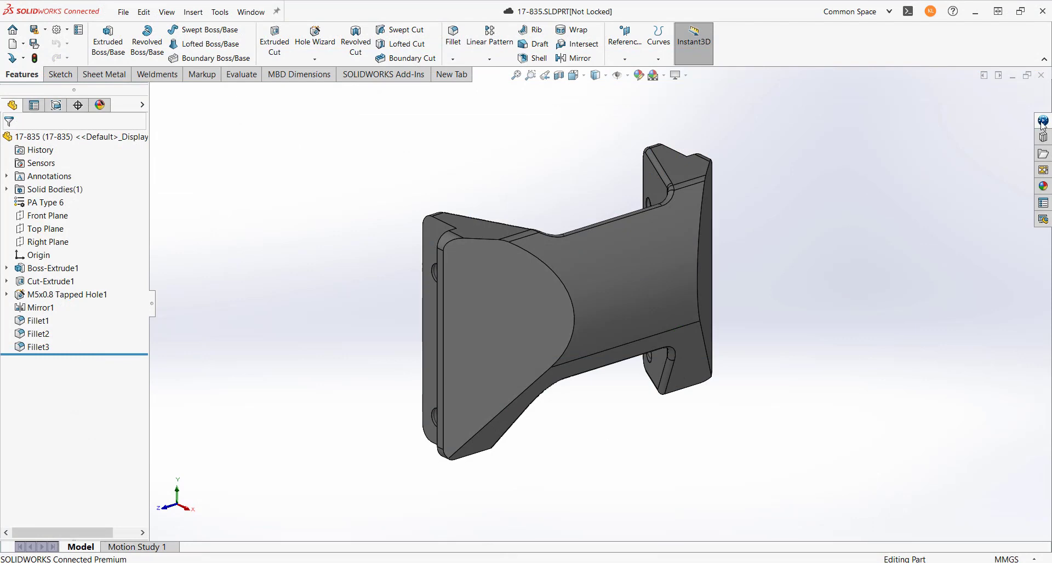
Show the Enterprise Item Number column in the widened 3DEXPERIENCE MySession view
{"action": "left_click", "coordinate": [1043, 122]}
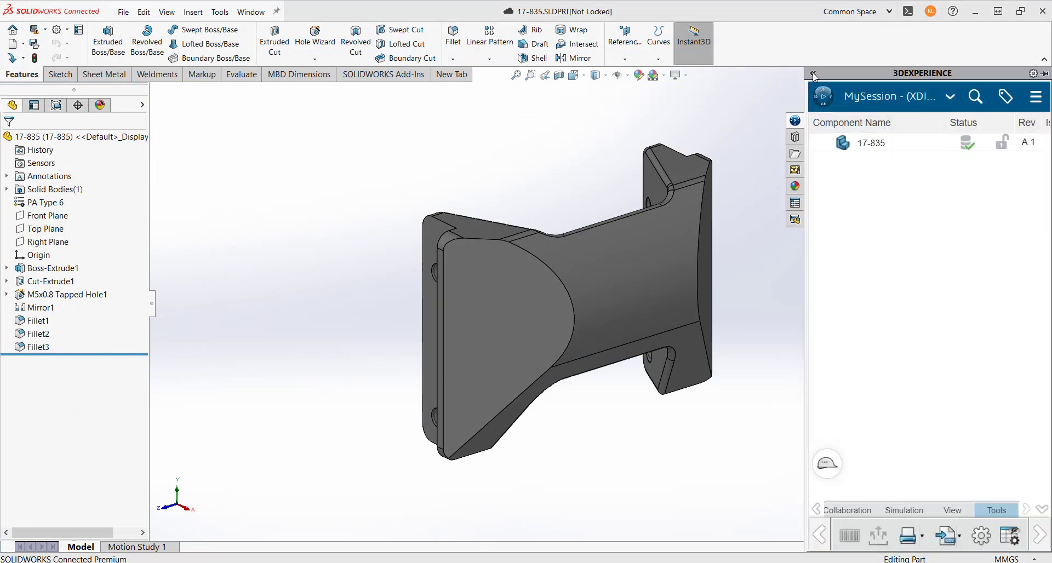
{"action": "left_click", "coordinate": [813, 74]}
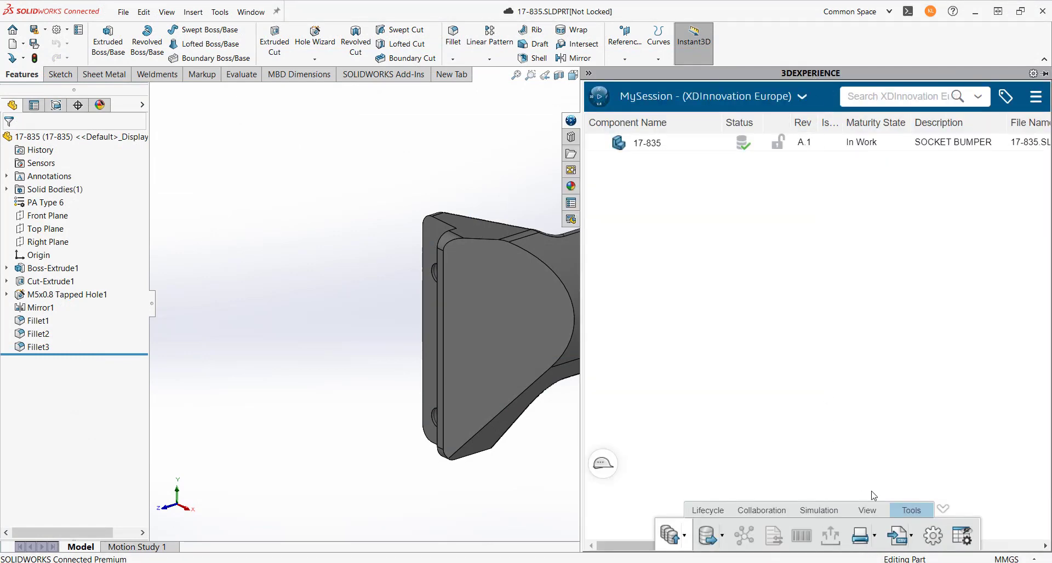
{"action": "left_click", "coordinate": [963, 536]}
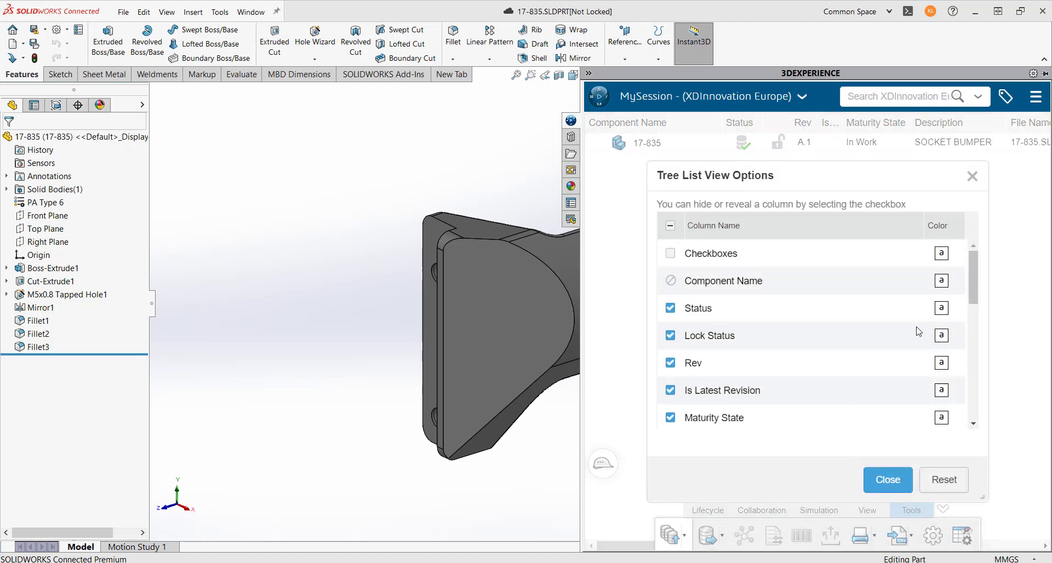
{"action": "left_click_drag", "start_coordinate": [972, 261], "coordinate": [974, 292]}
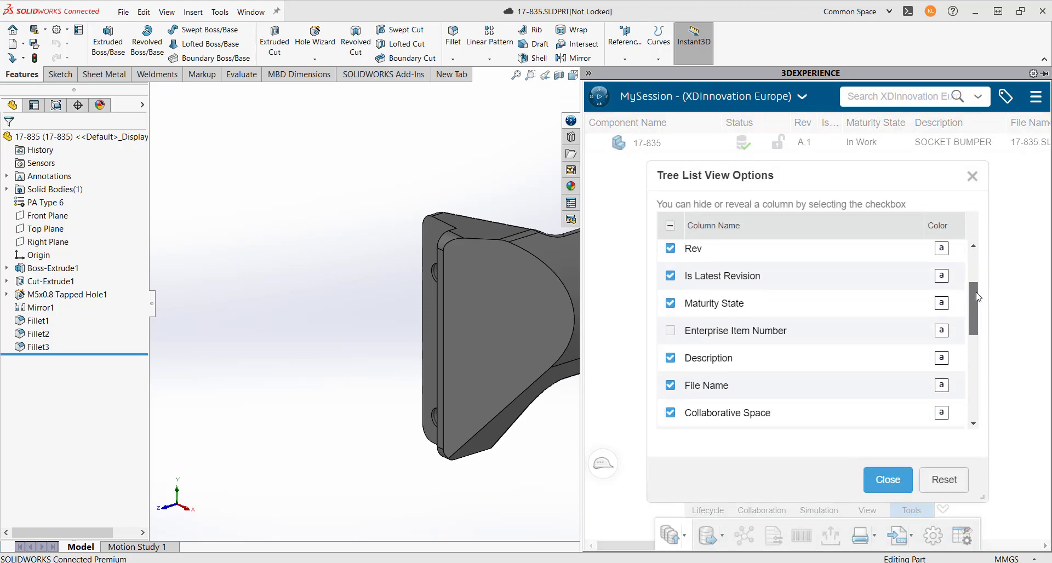
{"action": "left_click", "coordinate": [670, 338]}
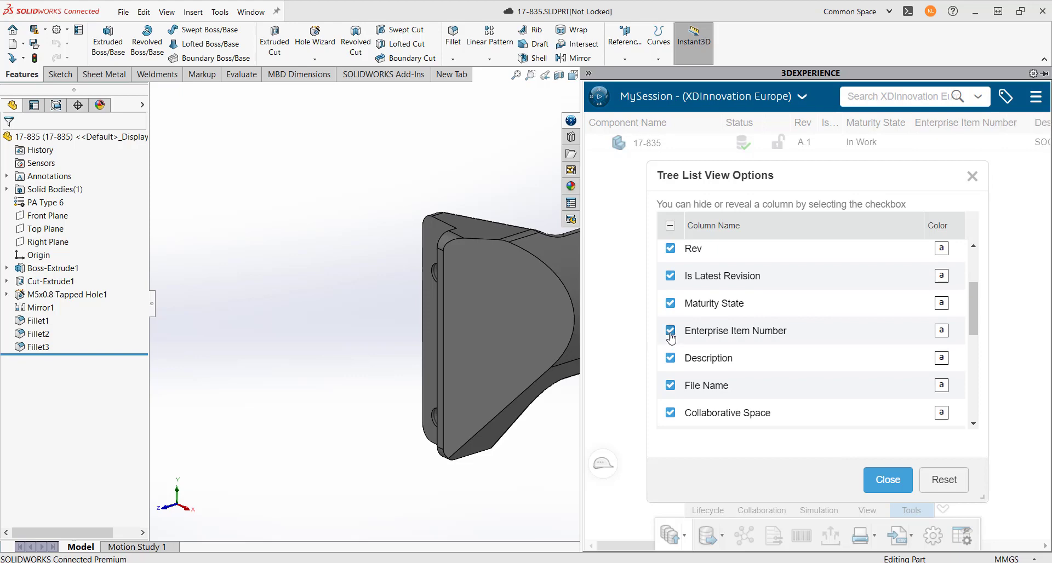
{"action": "left_click", "coordinate": [875, 481]}
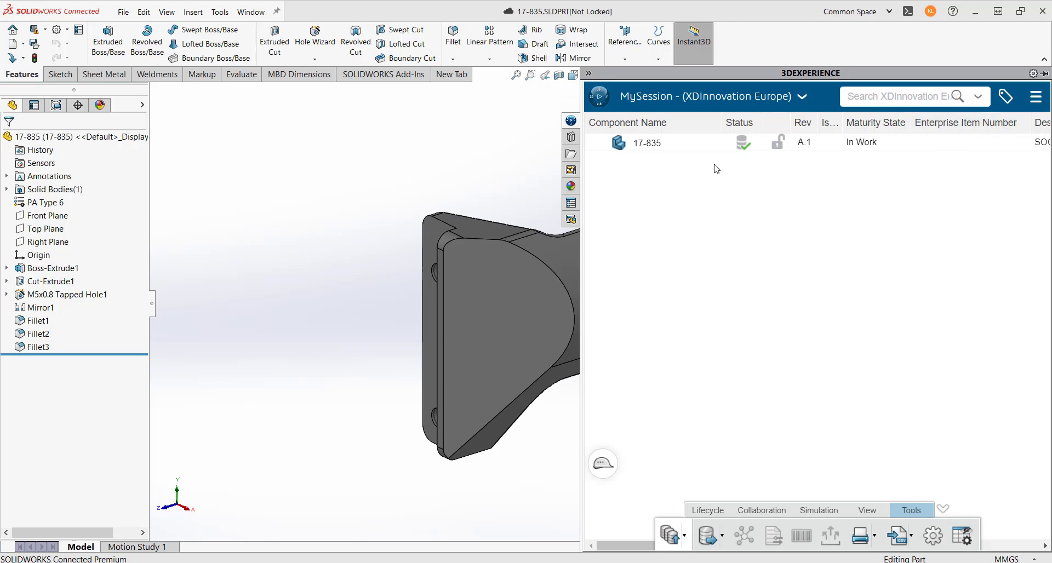
Set the Enterprise Item Number of part 17-835 to XDI-3005
{"action": "left_click", "coordinate": [666, 146]}
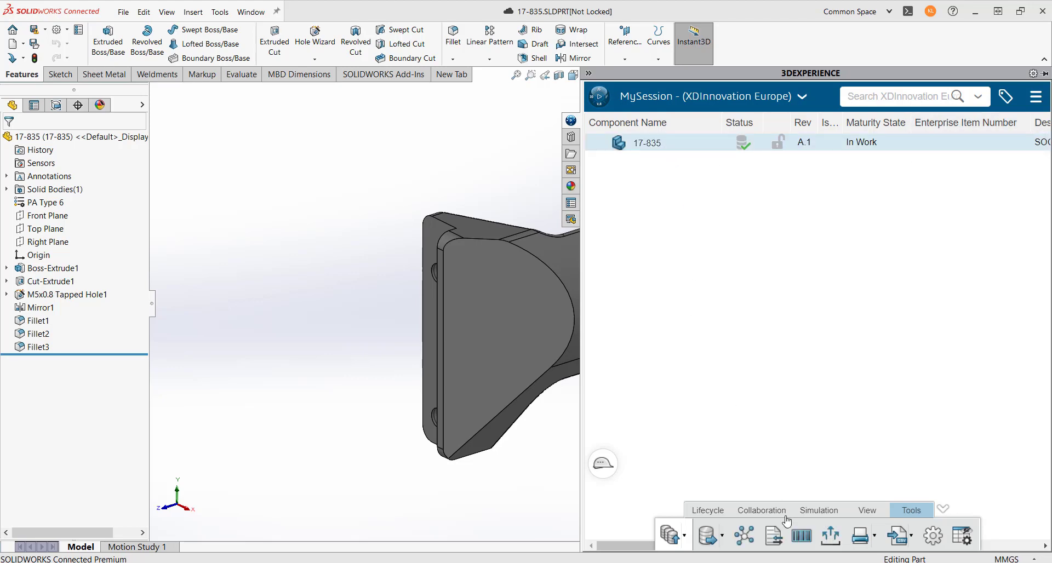
{"action": "left_click", "coordinate": [801, 538]}
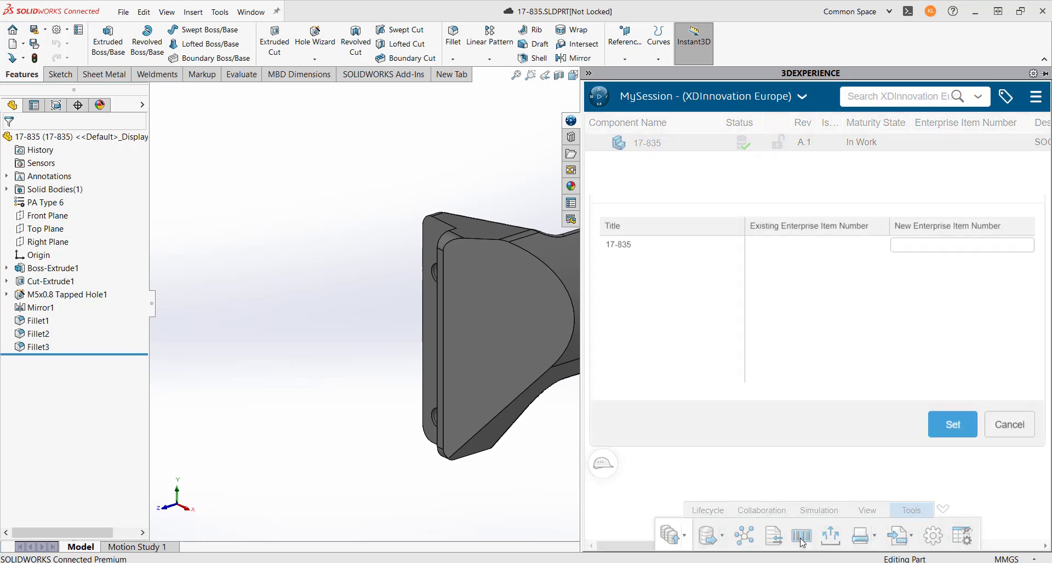
{"action": "left_click", "coordinate": [913, 268]}
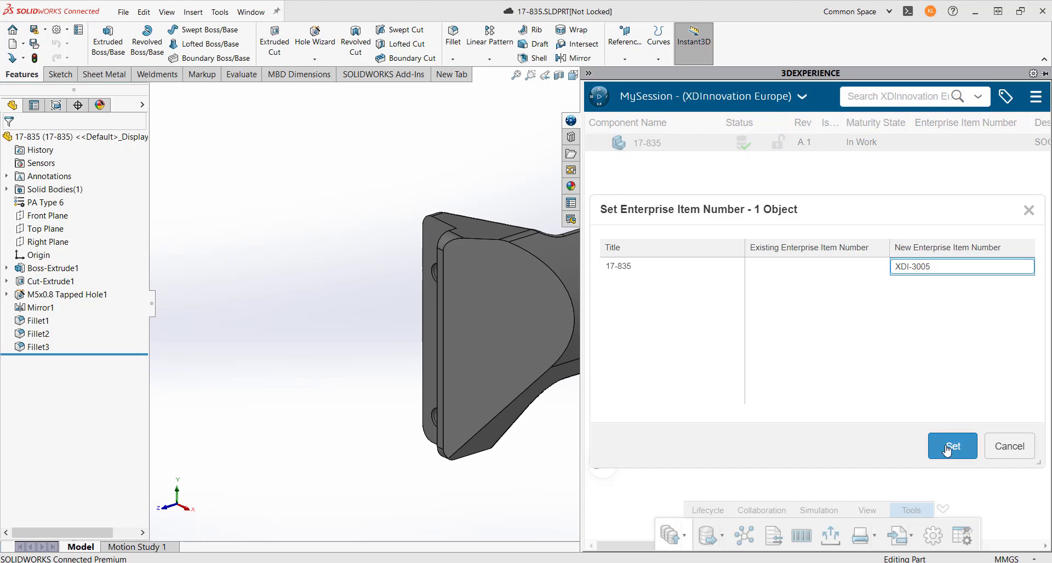
{"action": "left_click", "coordinate": [946, 449]}
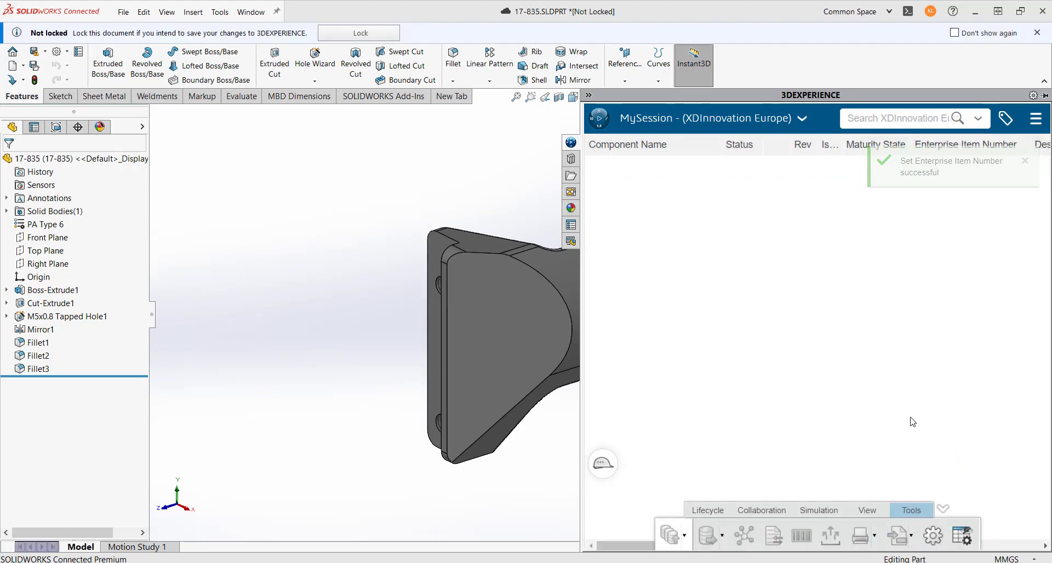
Lock part 17-835 and save it to the platform, dismissing the Not locked notification
{"action": "right_click", "coordinate": [667, 170]}
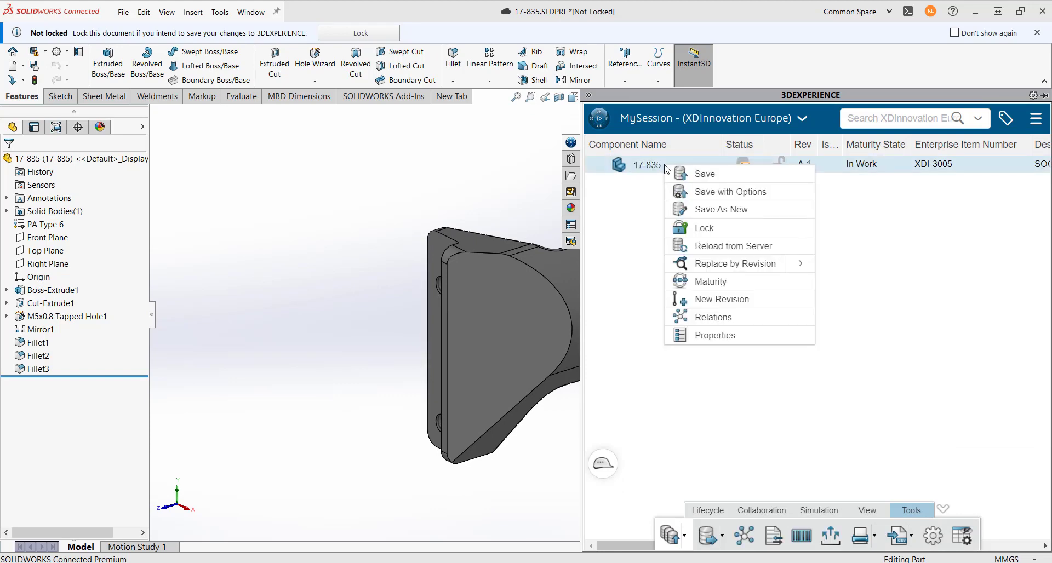
{"action": "left_click", "coordinate": [692, 230]}
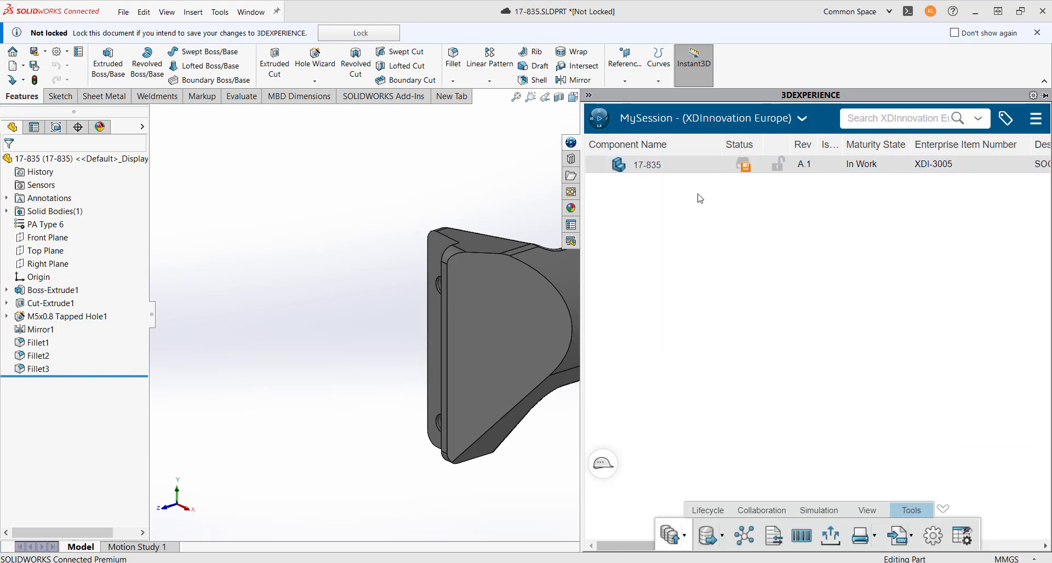
{"action": "right_click", "coordinate": [686, 170]}
{"action": "left_click", "coordinate": [711, 176]}
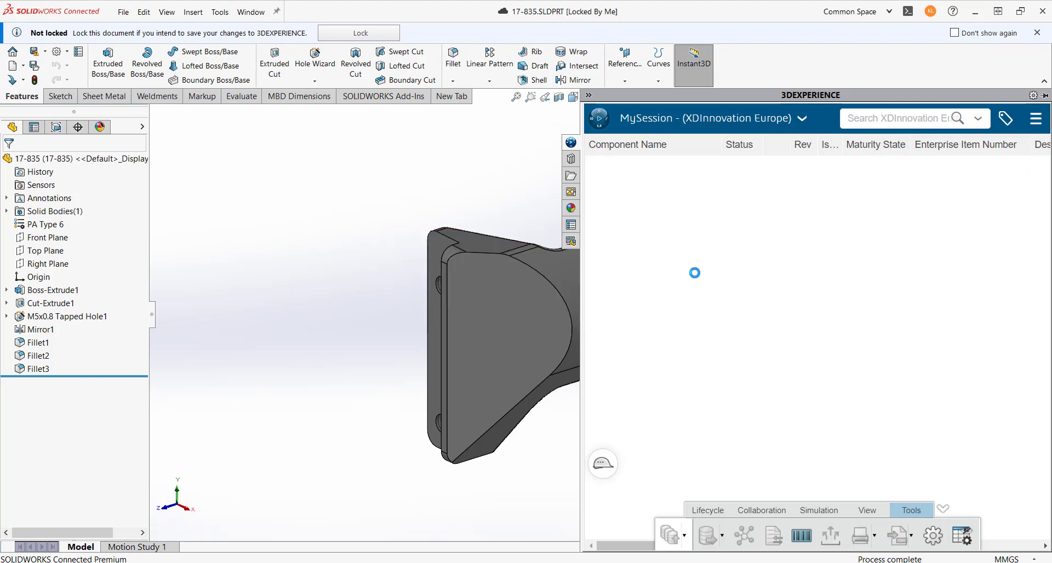
{"action": "left_click", "coordinate": [1037, 33]}
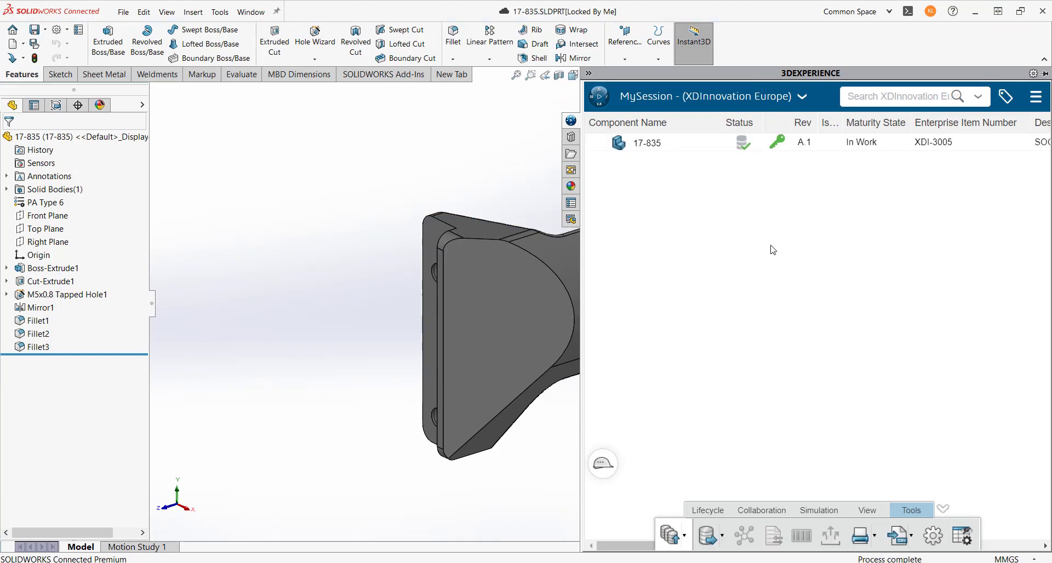
Switch to the open part 17-833-R and display it in the 3DEXPERIENCE MySession view
{"action": "left_click", "coordinate": [250, 12]}
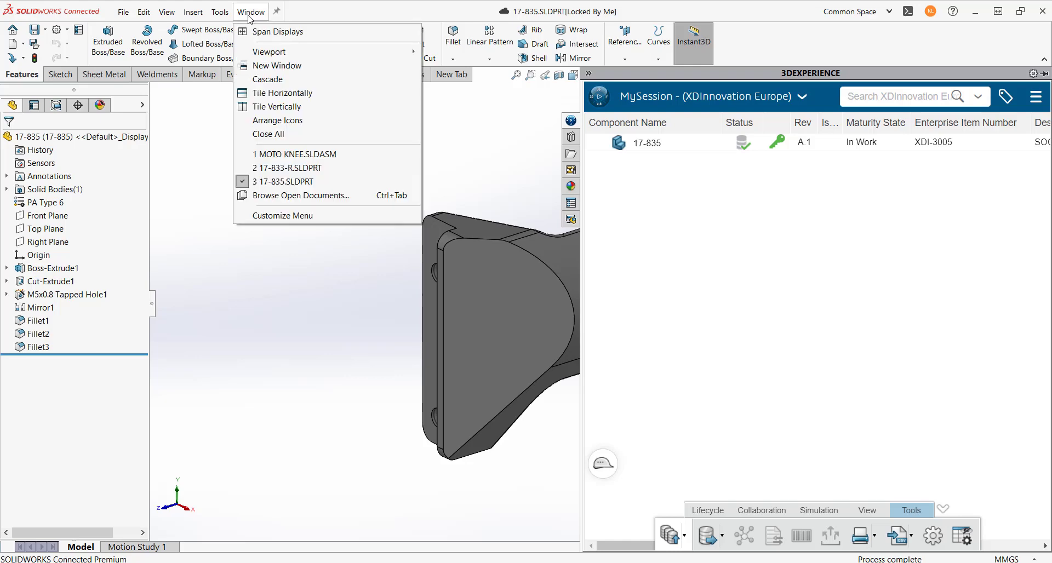
{"action": "left_click", "coordinate": [288, 168]}
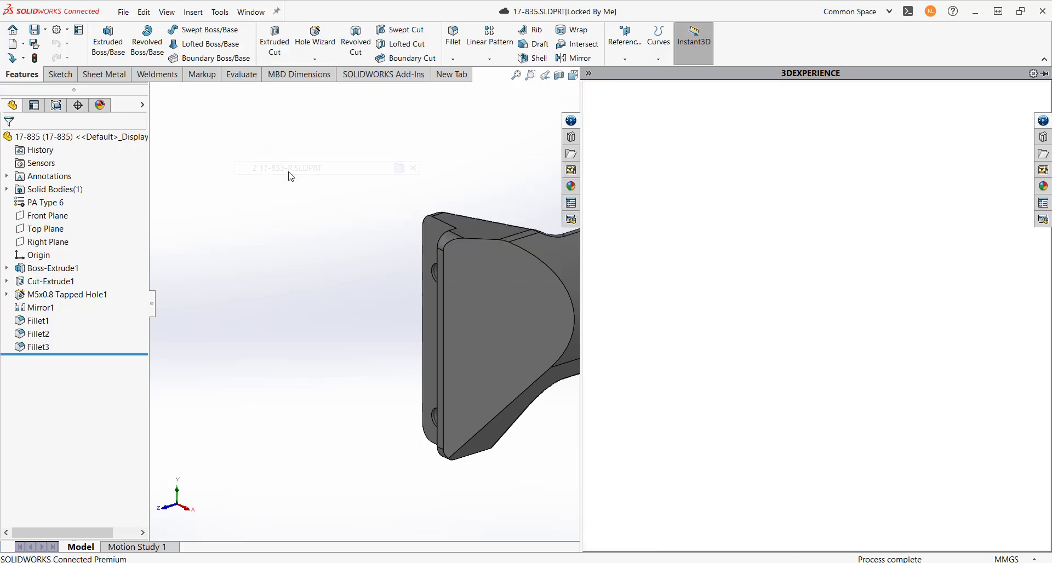
{"action": "left_click", "coordinate": [516, 75]}
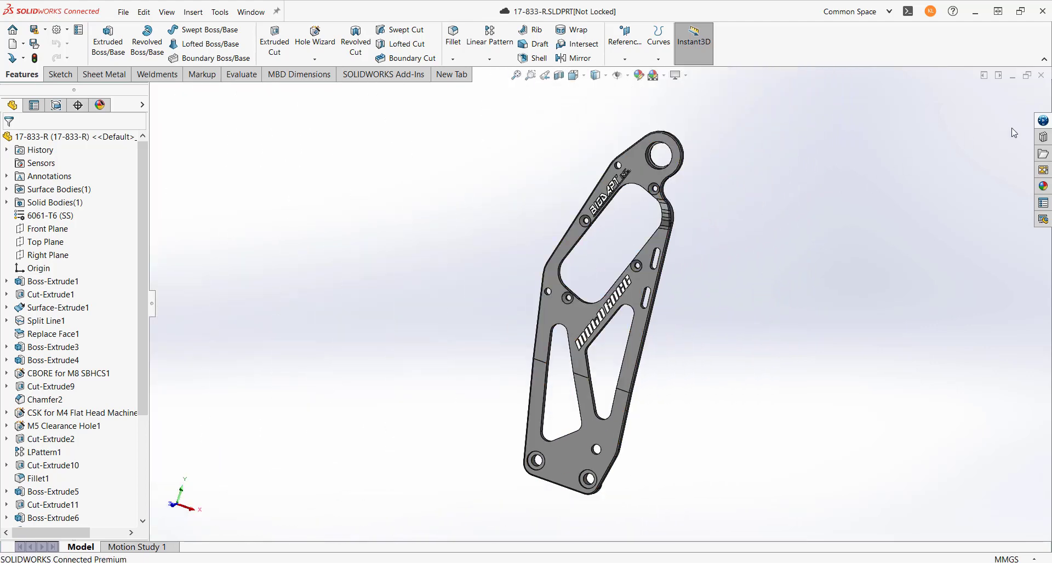
{"action": "left_click", "coordinate": [1042, 120]}
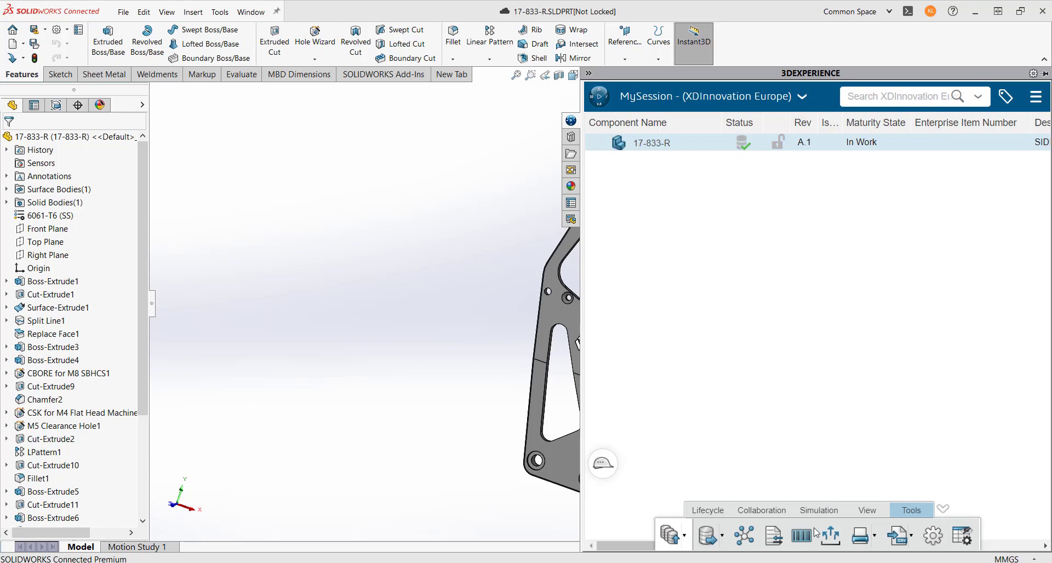
Try to assign the Enterprise Item Number XDI-3005 to part 17-833-R
{"action": "left_click", "coordinate": [804, 540]}
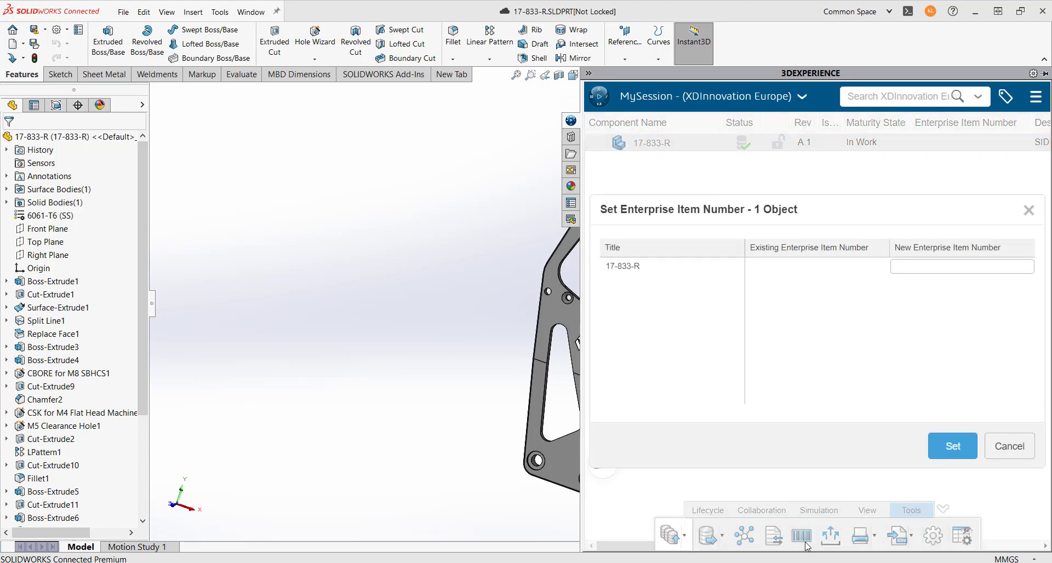
{"action": "left_click", "coordinate": [909, 266]}
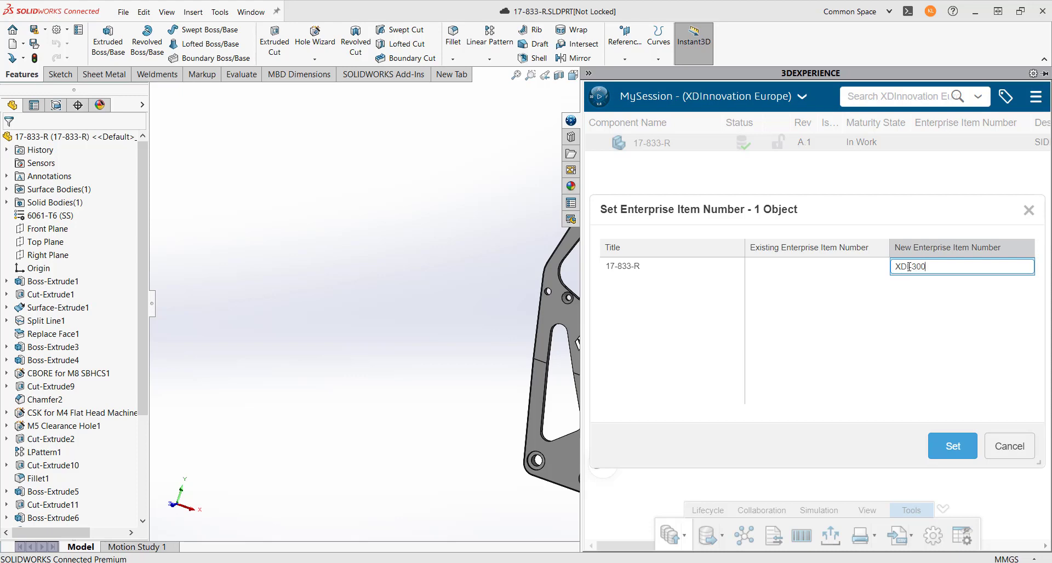
{"action": "left_click", "coordinate": [954, 454]}
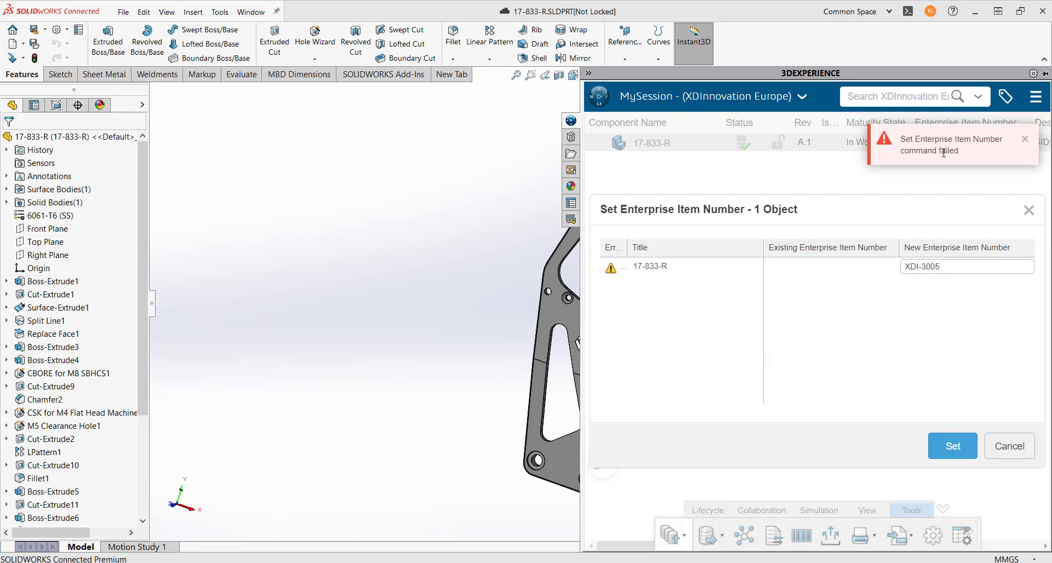
Change the new Enterprise Item Number of part 17-833-R to XDI-3006 and apply it
{"action": "left_click", "coordinate": [954, 268]}
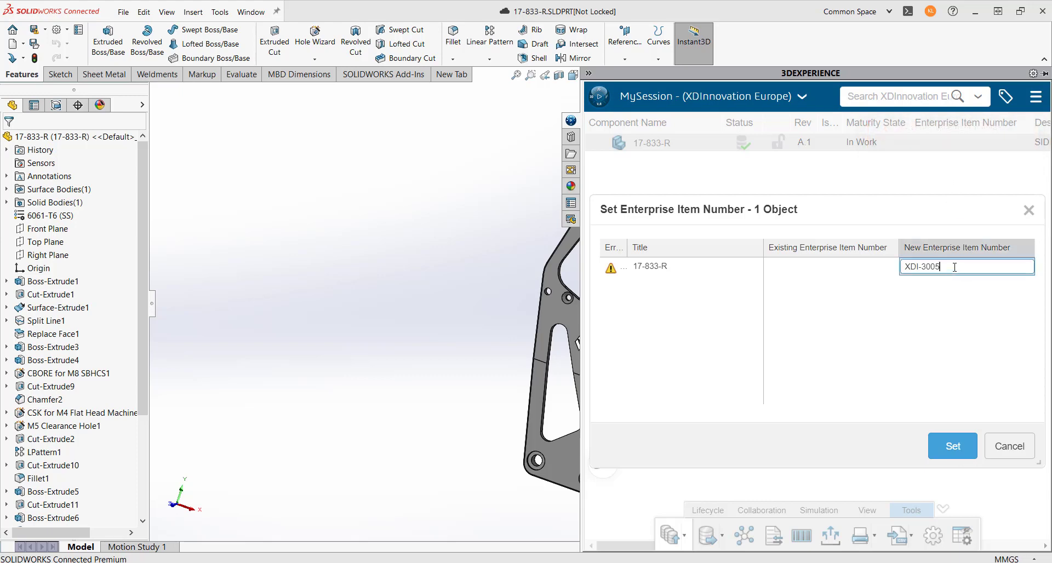
{"action": "type", "text": "6"}
{"action": "left_click", "coordinate": [951, 446]}
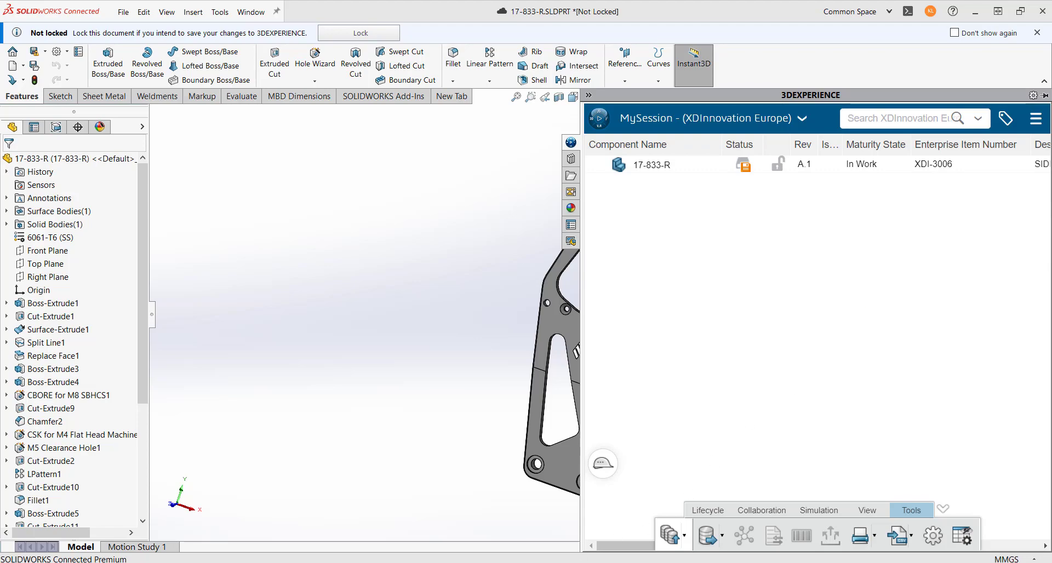
Switch to the 3DDashboard in the browser and refresh the Bookmark Editor to check the Enterprise Item Number of part 17-835
{"action": "mouse_move", "coordinate": [557, 562]}
{"action": "left_click", "coordinate": [595, 540]}
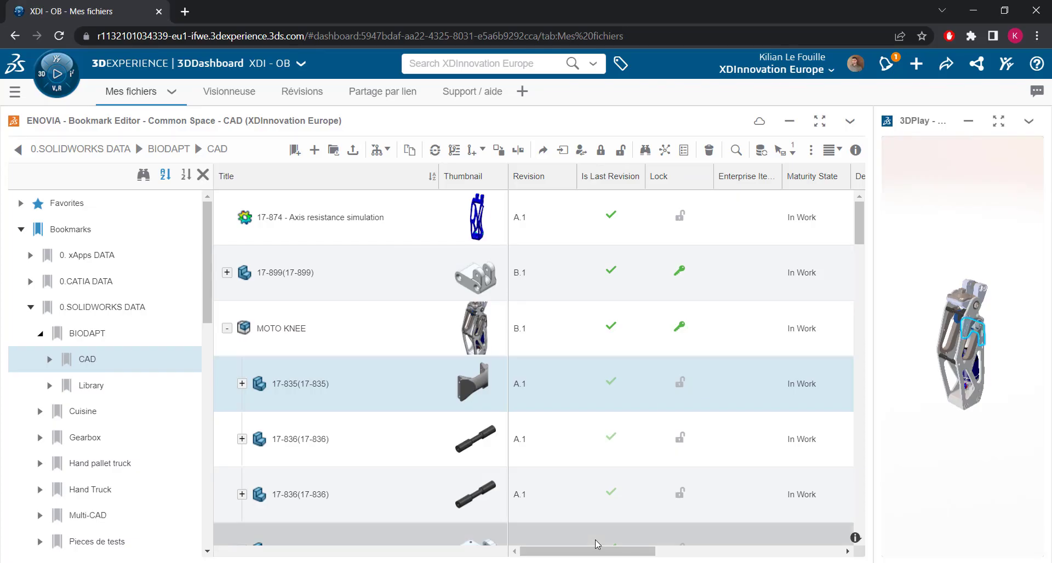
{"action": "left_click", "coordinate": [849, 120]}
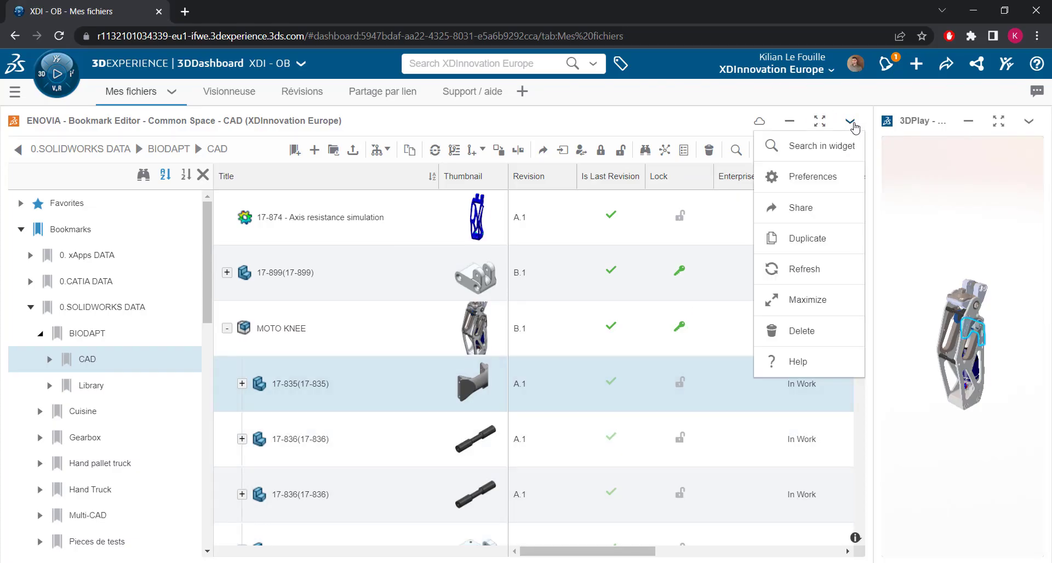
{"action": "left_click", "coordinate": [799, 271]}
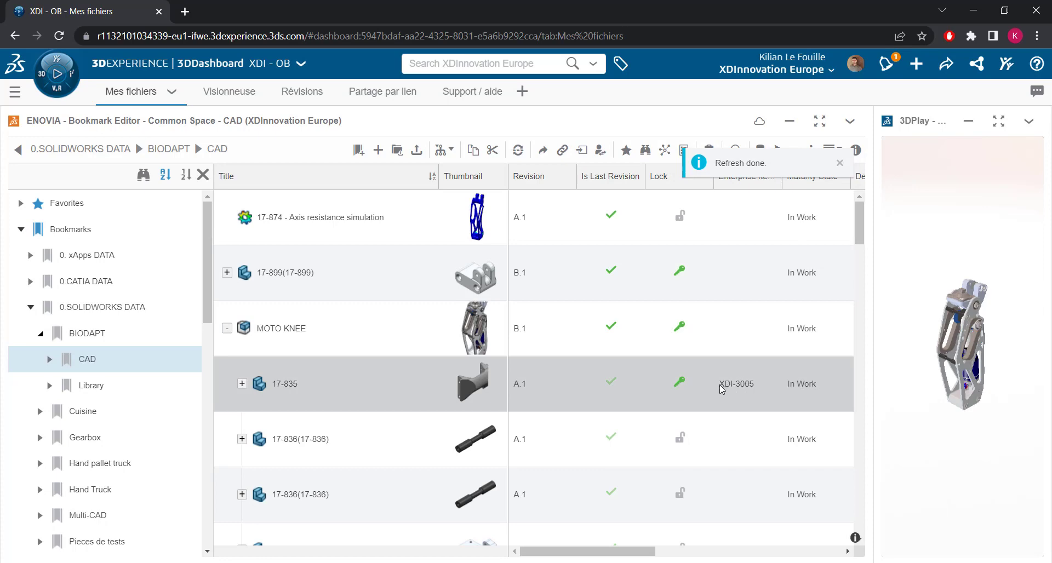
{"action": "left_click", "coordinate": [735, 385]}
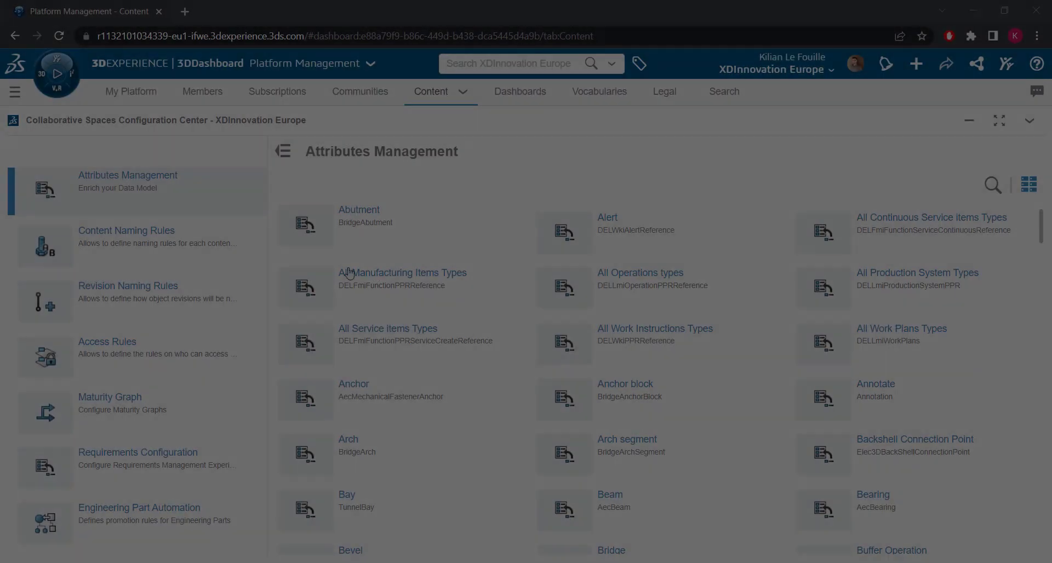
In Platform Management's Engineering Definition, add an Attribute field "Numero d'affaire" to the item number formula, using Num affaire with a new counter for each value
{"action": "scroll", "coordinate": [179, 260], "scroll_direction": "down", "scroll_amount": 7}
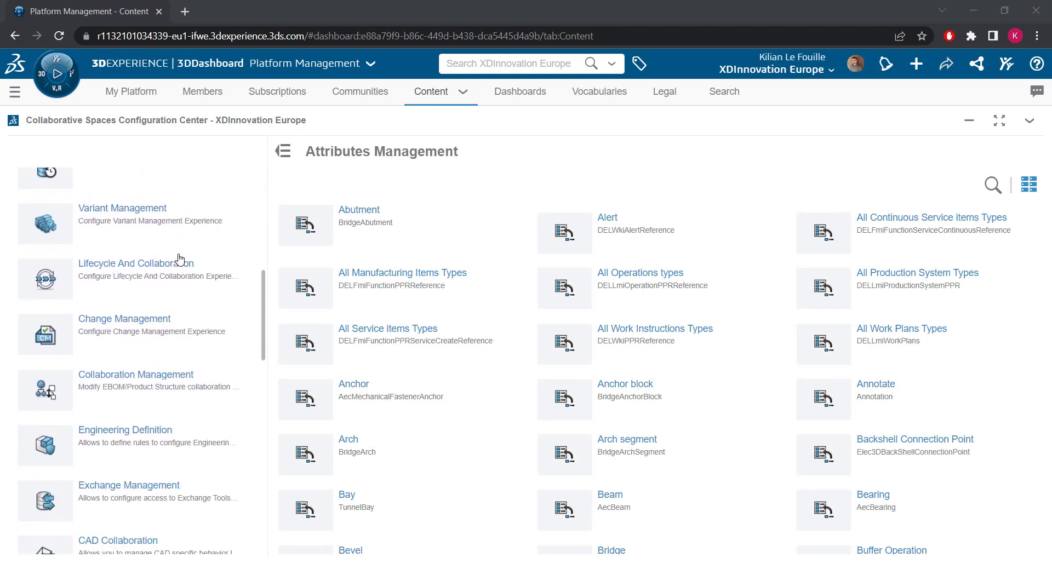
{"action": "left_click", "coordinate": [91, 446]}
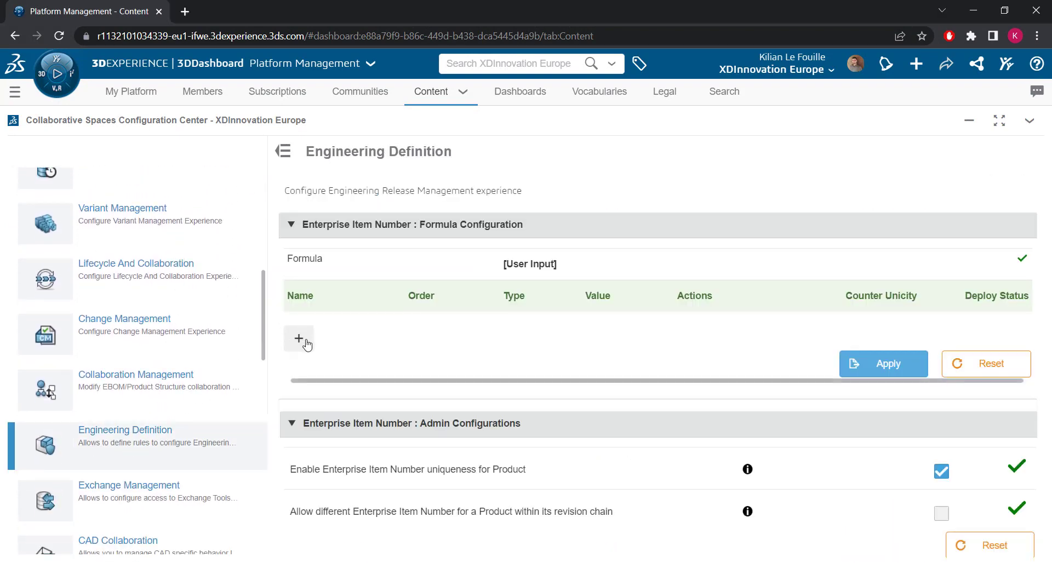
{"action": "left_click", "coordinate": [306, 343]}
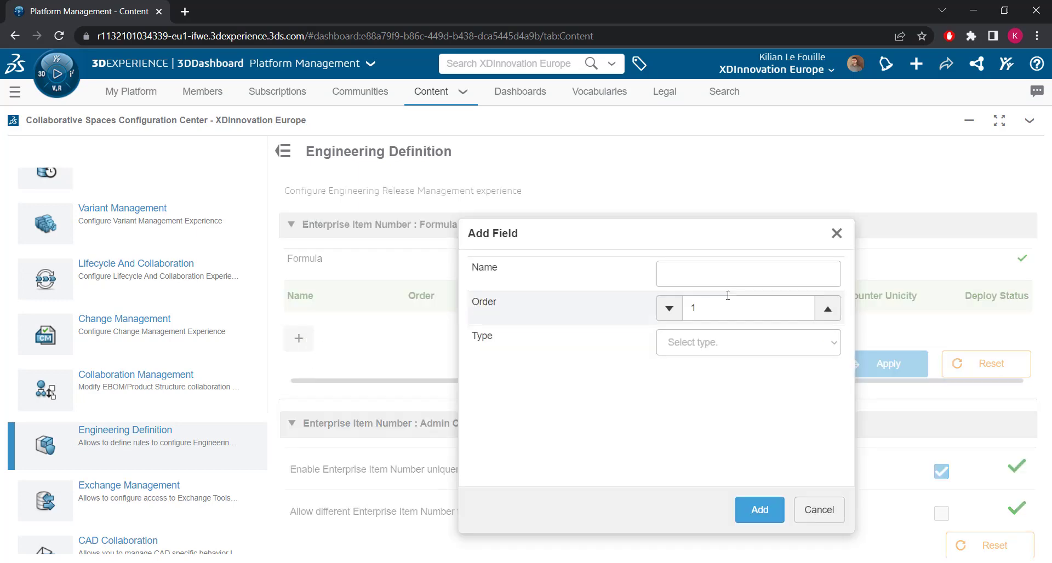
{"action": "left_click", "coordinate": [826, 340]}
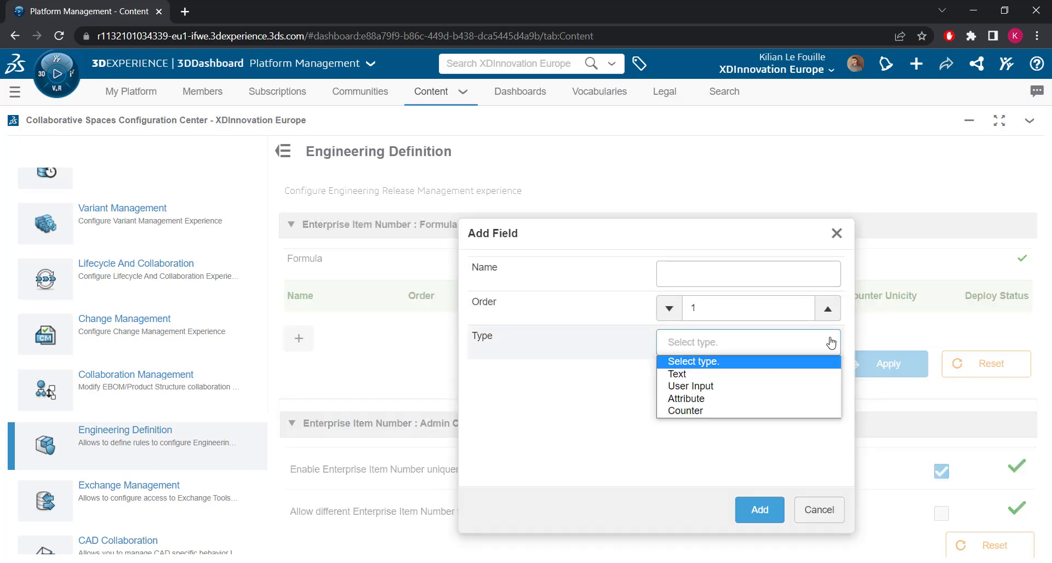
{"action": "left_click", "coordinate": [707, 400]}
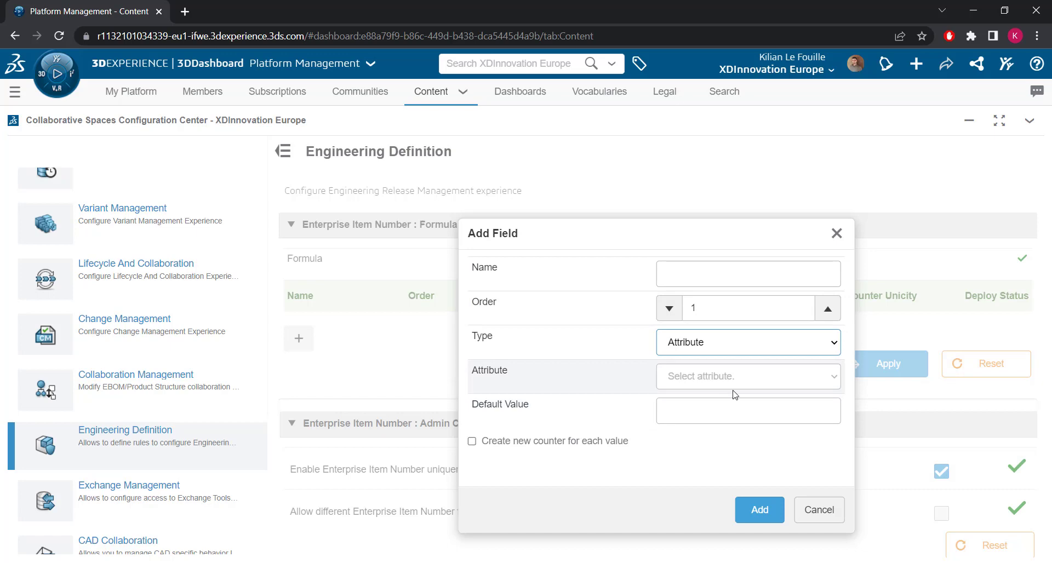
{"action": "left_click", "coordinate": [772, 378]}
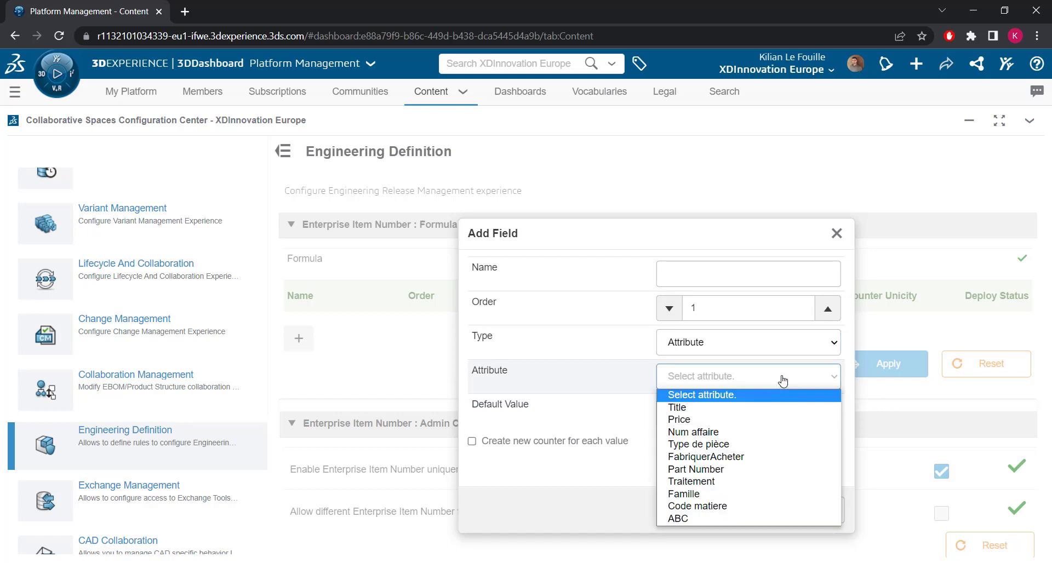
{"action": "left_click", "coordinate": [693, 432]}
{"action": "left_click", "coordinate": [675, 274]}
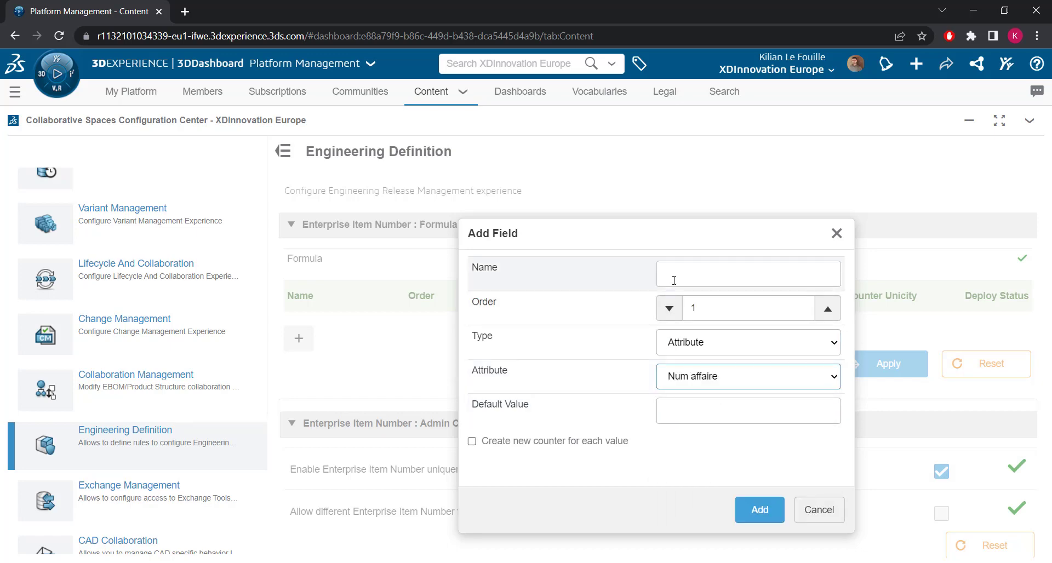
{"action": "type", "text": "Numero d'affaire"}
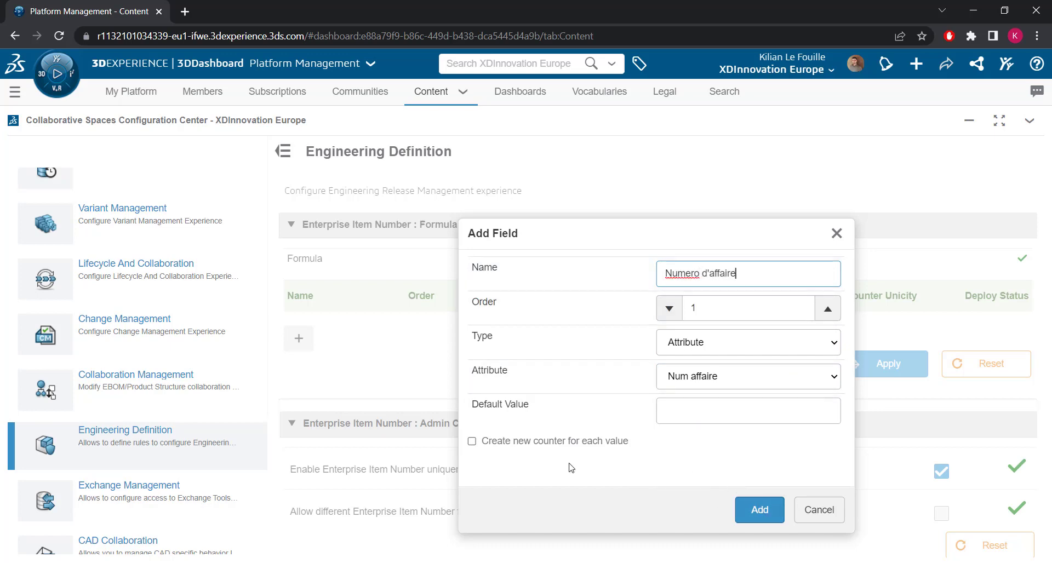
{"action": "left_click", "coordinate": [472, 442]}
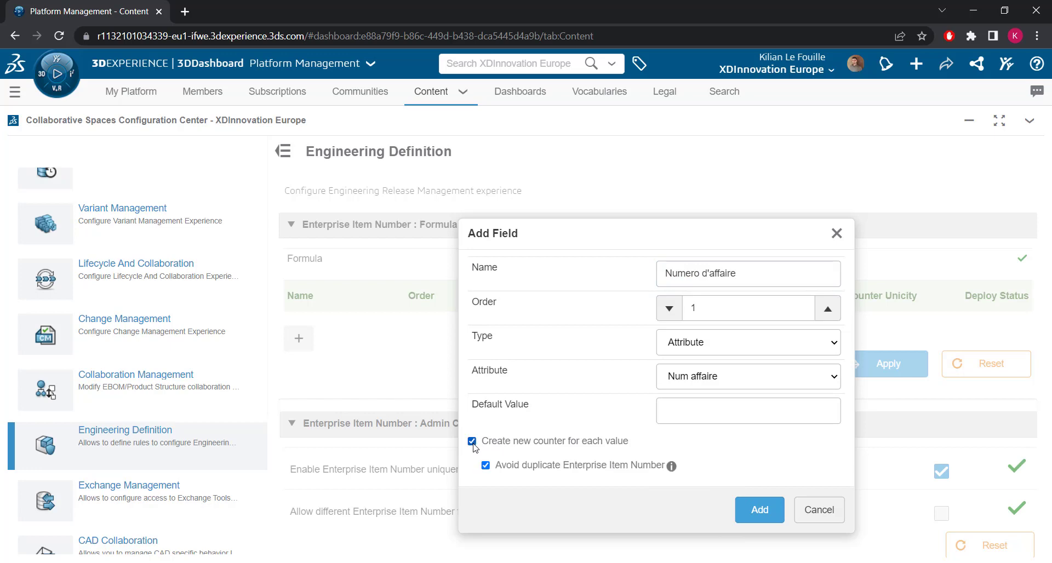
{"action": "left_click", "coordinate": [766, 511]}
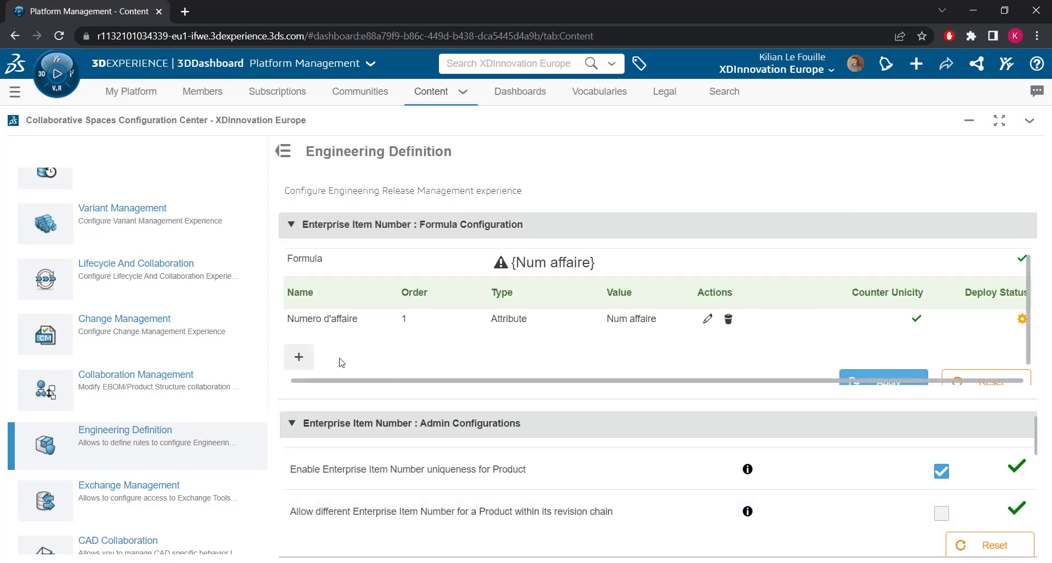
Add a second formula field named Tiret1 of type Text with the value "-"
{"action": "left_click", "coordinate": [304, 357]}
{"action": "left_click", "coordinate": [706, 275]}
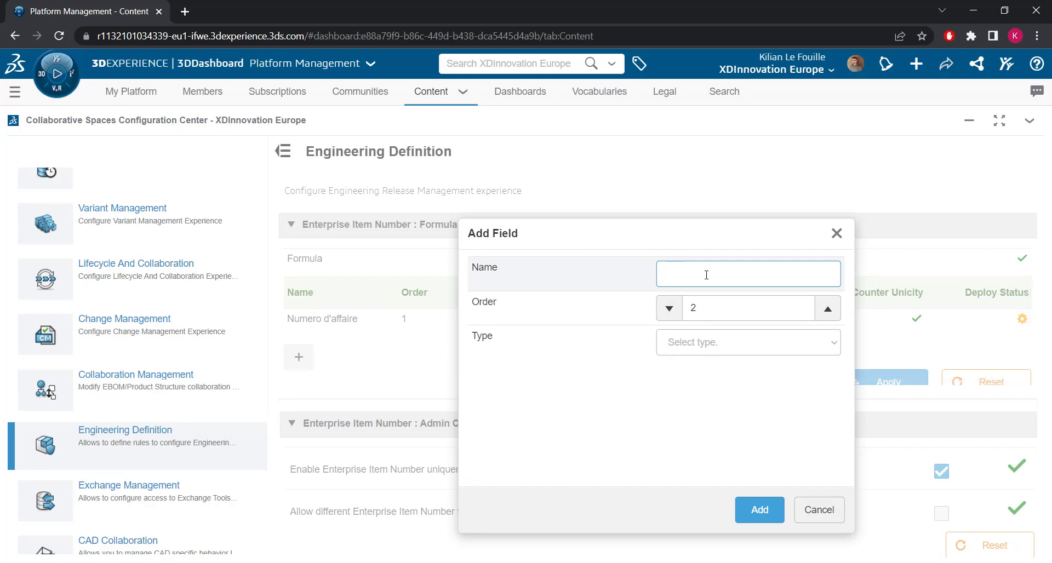
{"action": "type", "text": "Tiret1"}
{"action": "left_click", "coordinate": [707, 343]}
{"action": "left_click", "coordinate": [679, 370]}
{"action": "left_click", "coordinate": [679, 375]}
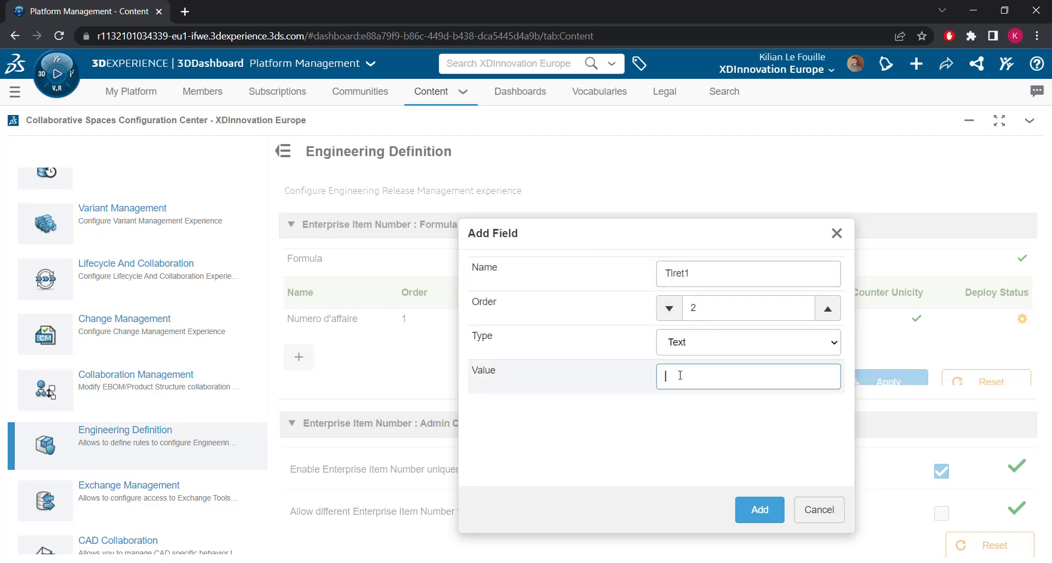
{"action": "left_click", "coordinate": [767, 512]}
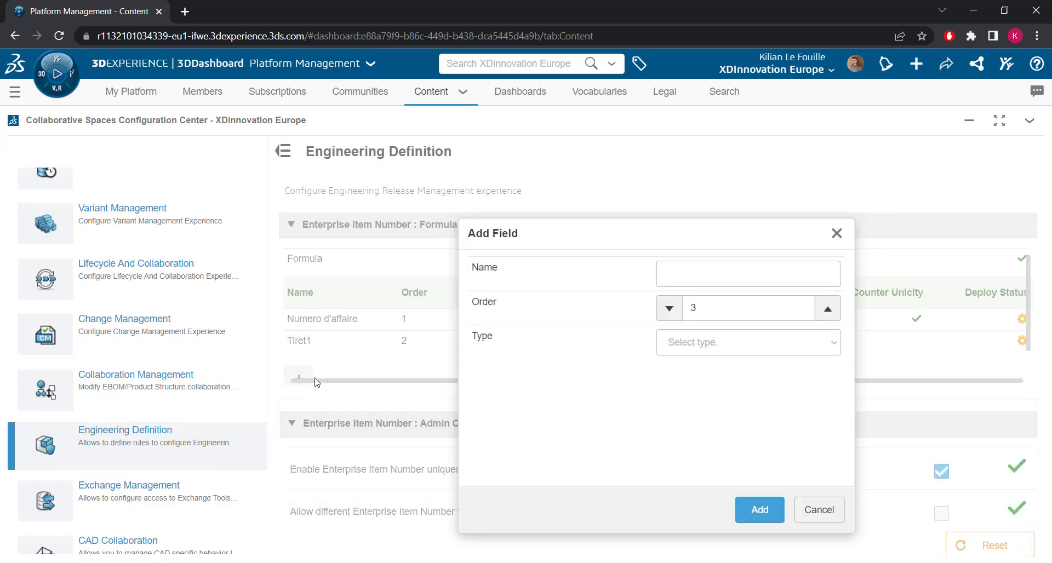
Add a third formula field named "N° de pièce" of type Attribute, using the Part Number attribute
{"action": "left_click", "coordinate": [727, 271]}
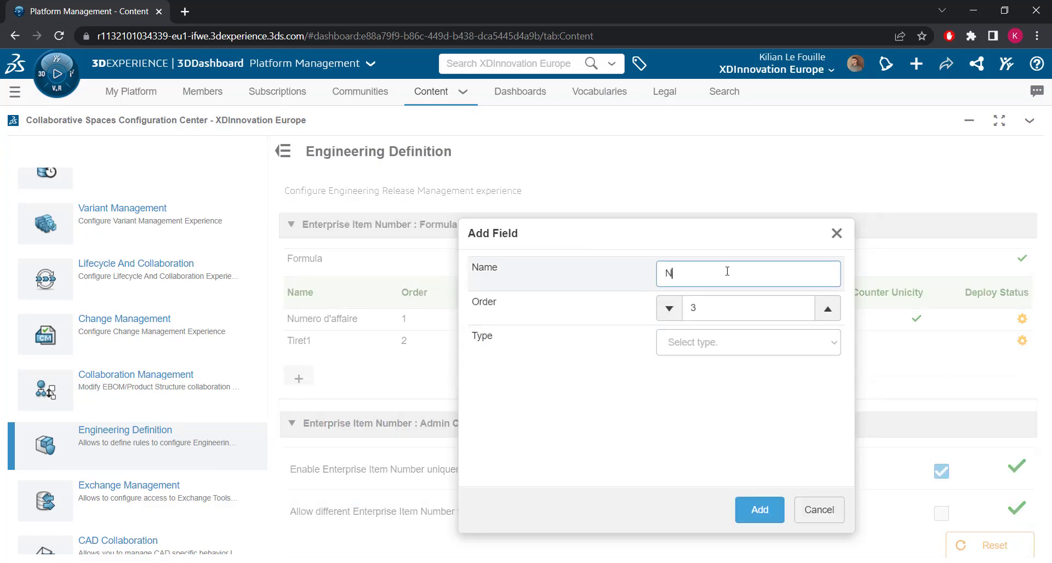
{"action": "left_click", "coordinate": [748, 343]}
{"action": "left_click", "coordinate": [707, 393]}
{"action": "left_click", "coordinate": [749, 376]}
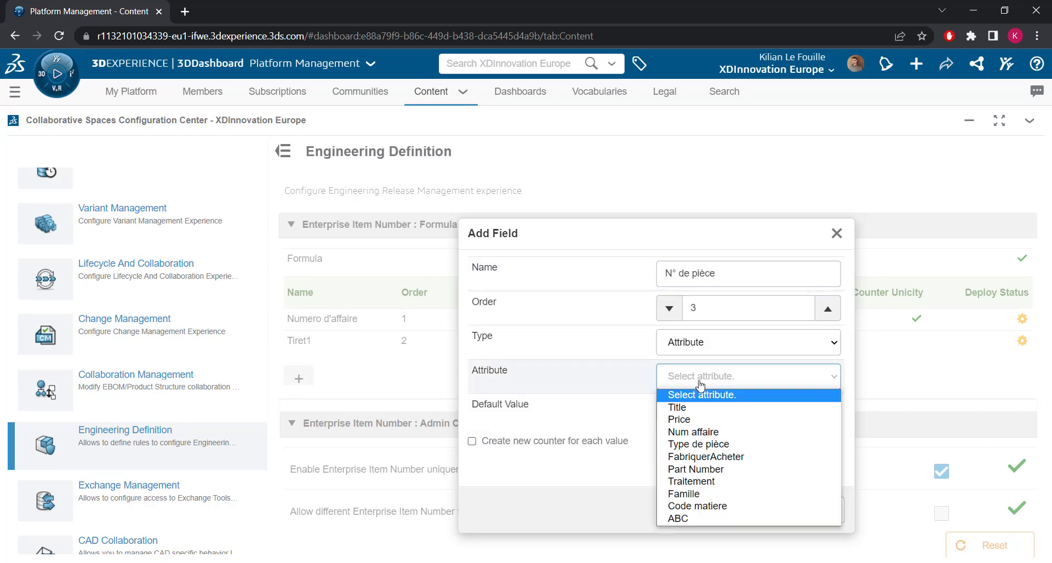
{"action": "left_click", "coordinate": [687, 469]}
{"action": "left_click", "coordinate": [759, 509]}
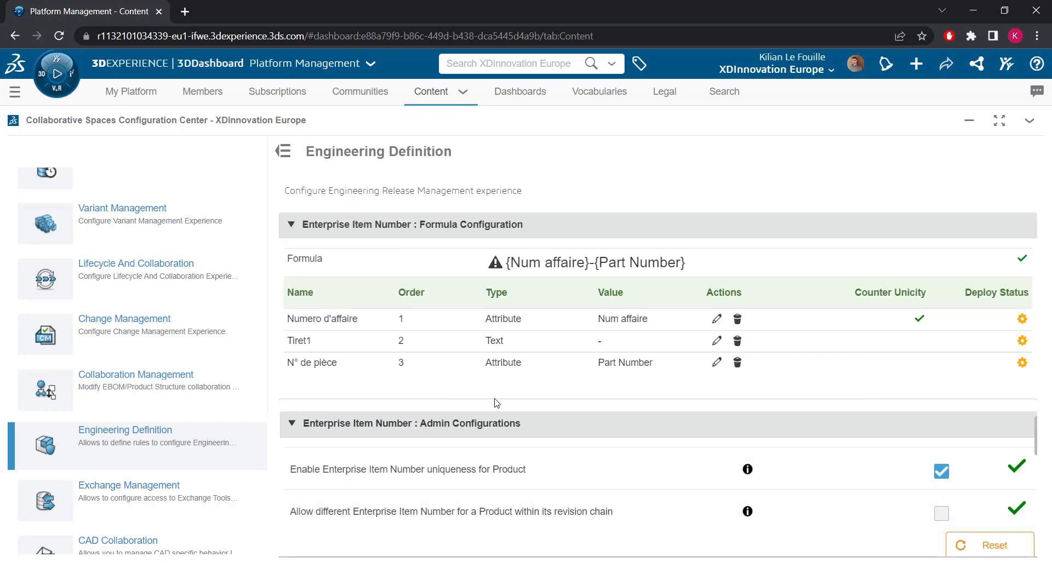
Add a fourth formula field named Tiret2 of type Text with the value "-"
{"action": "left_click", "coordinate": [299, 341]}
{"action": "left_click", "coordinate": [758, 274]}
{"action": "type", "text": "Tiret2"}
{"action": "left_click", "coordinate": [812, 344]}
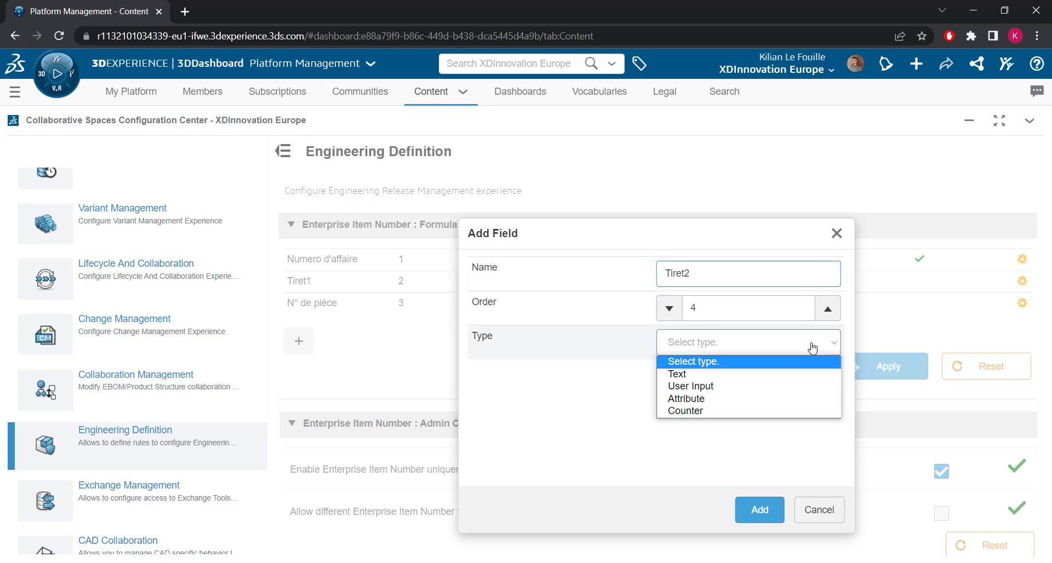
{"action": "left_click", "coordinate": [685, 371]}
{"action": "type", "text": "-"}
{"action": "left_click", "coordinate": [759, 509]}
Add a fifth formula field named Compteur of type Counter with 5 digits
{"action": "left_click", "coordinate": [298, 362]}
{"action": "left_click", "coordinate": [703, 275]}
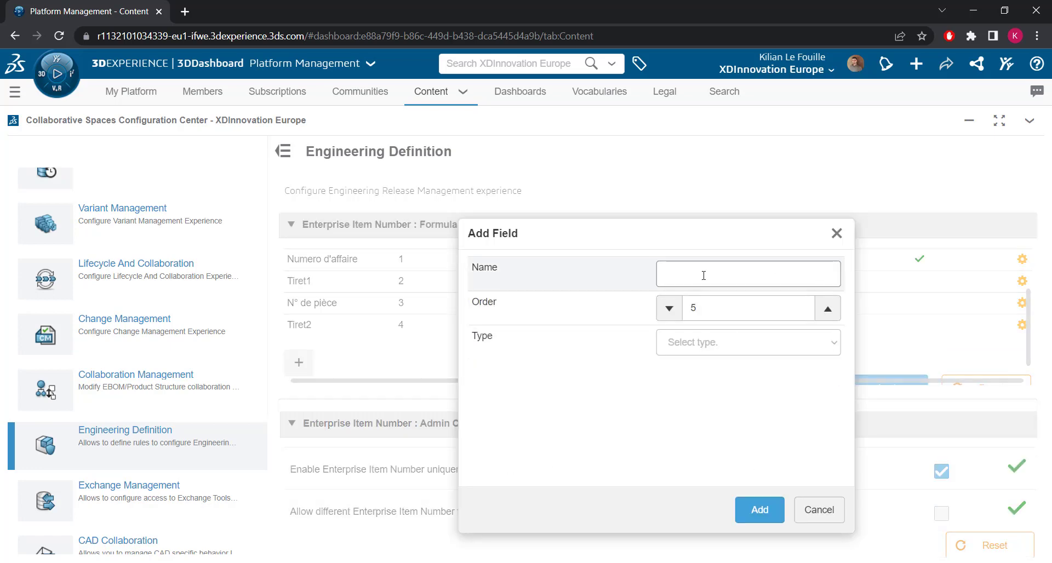
{"action": "left_click", "coordinate": [674, 344]}
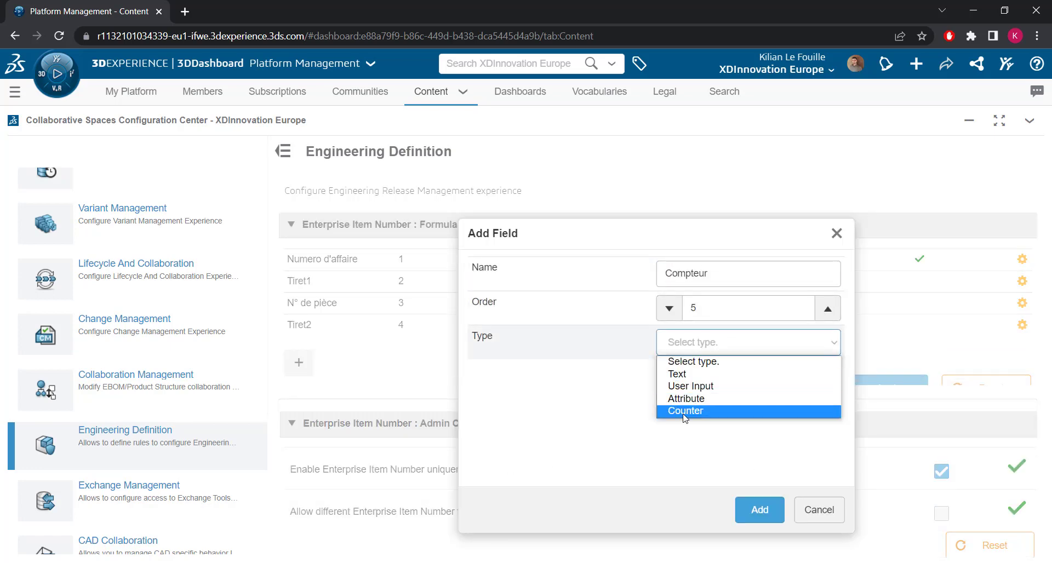
{"action": "left_click", "coordinate": [709, 412]}
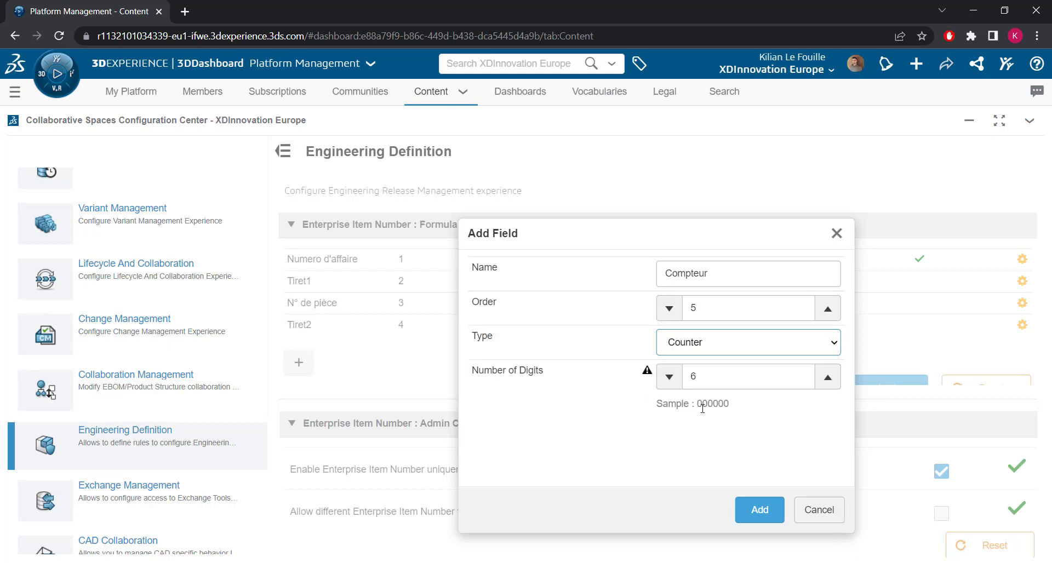
{"action": "left_click", "coordinate": [669, 377]}
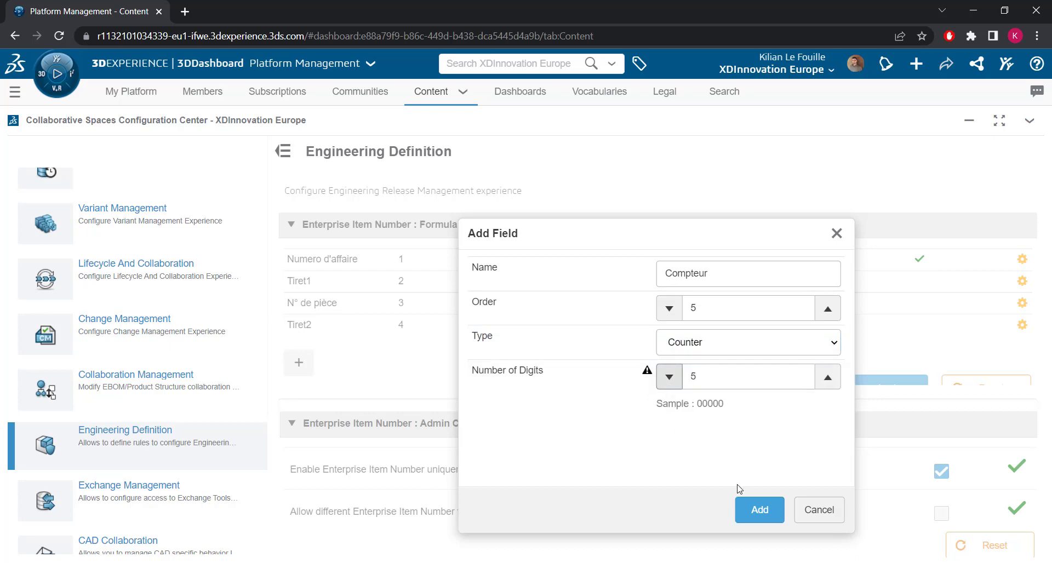
{"action": "left_click", "coordinate": [758, 509]}
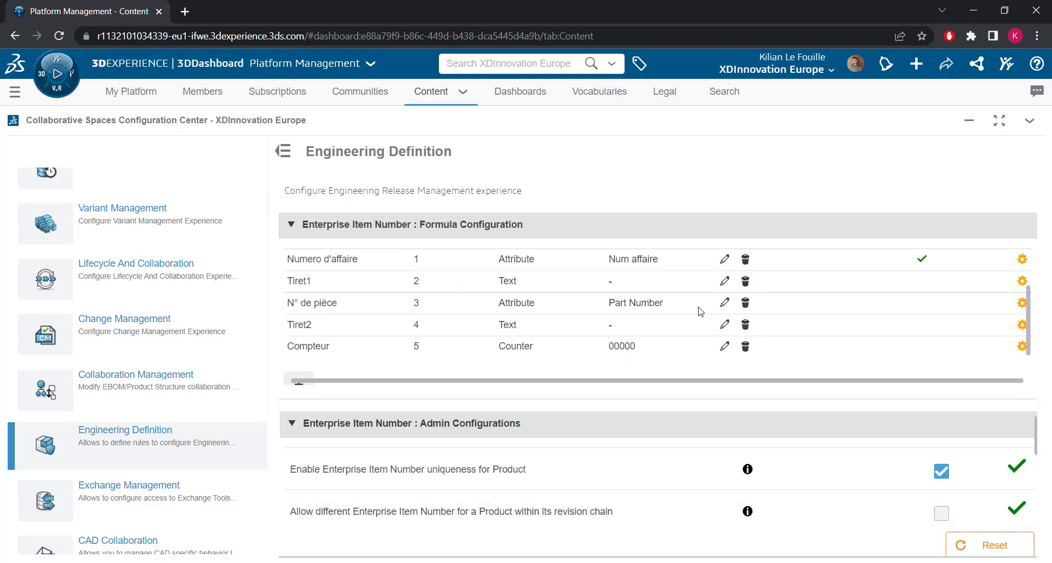
Apply the completed five-field Enterprise Item Number formula in the Engineering Definition configuration
{"action": "scroll", "coordinate": [681, 291], "scroll_direction": "down", "scroll_amount": 2}
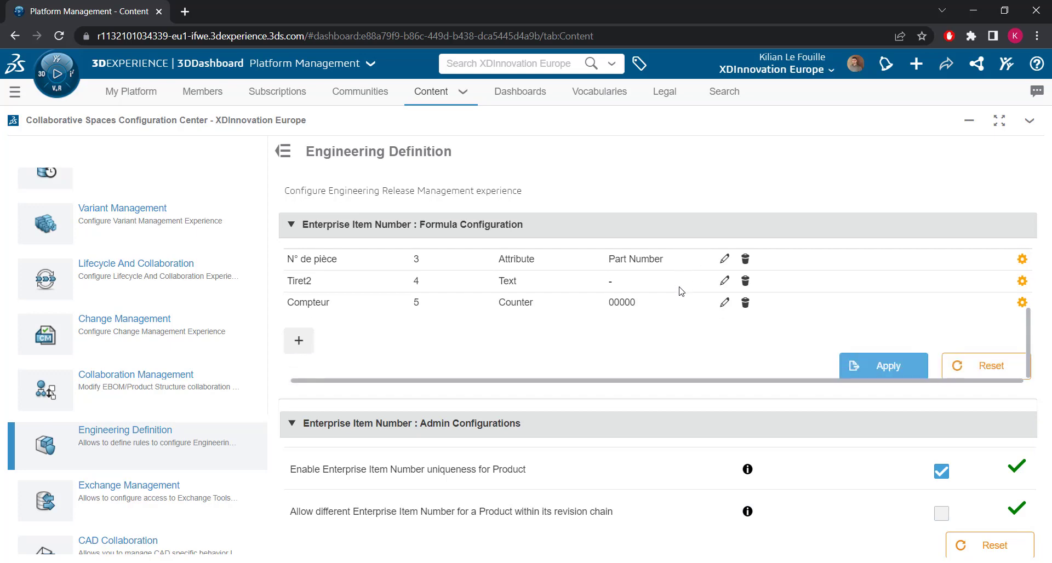
{"action": "left_click", "coordinate": [864, 371]}
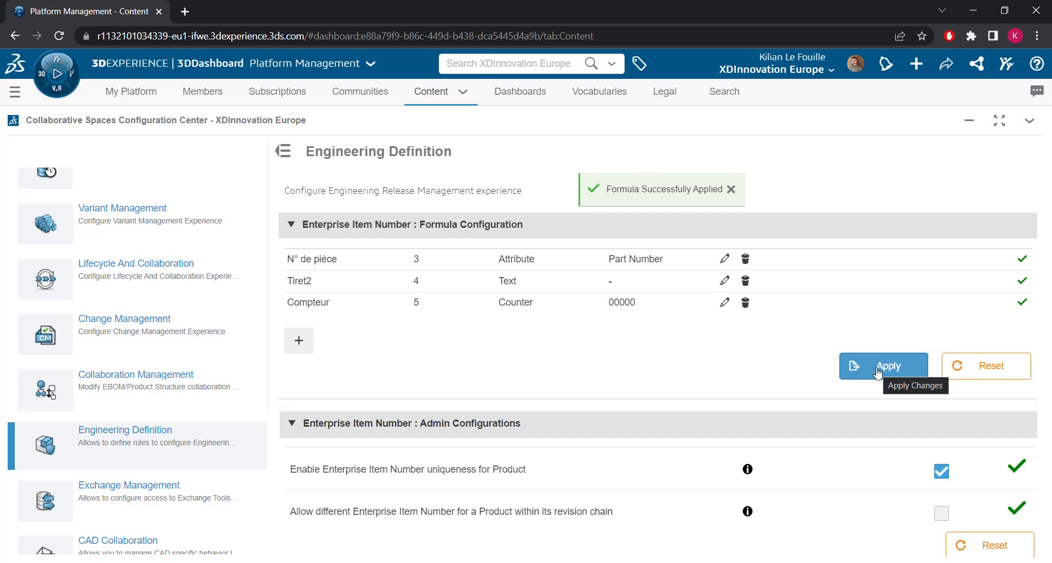
Switch to the XDI - OB dashboard and open part 17-840 from the CAD bookmark in SOLIDWORKS Connected
{"action": "left_click", "coordinate": [4, 95]}
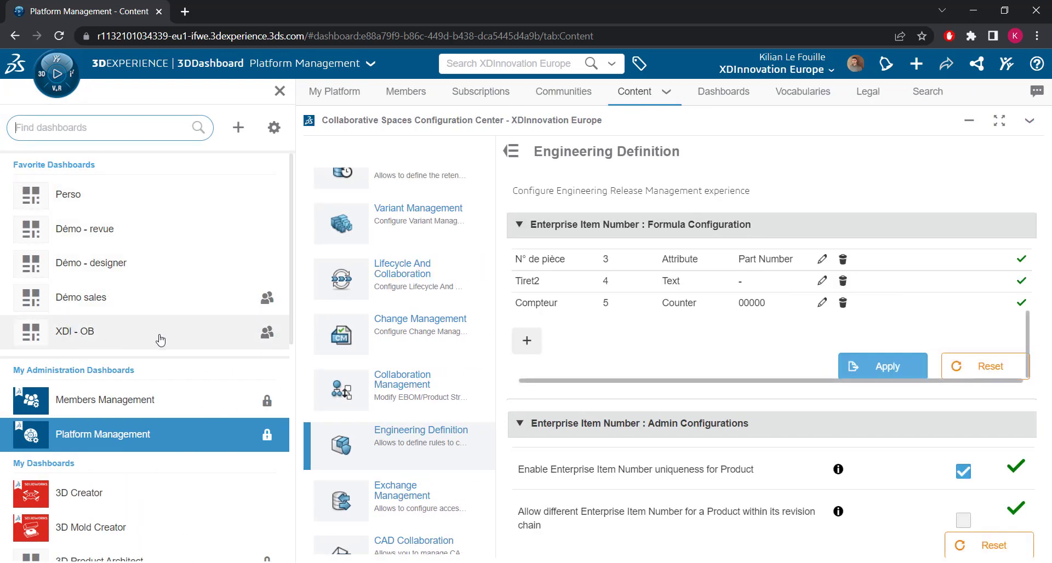
{"action": "left_click", "coordinate": [160, 338]}
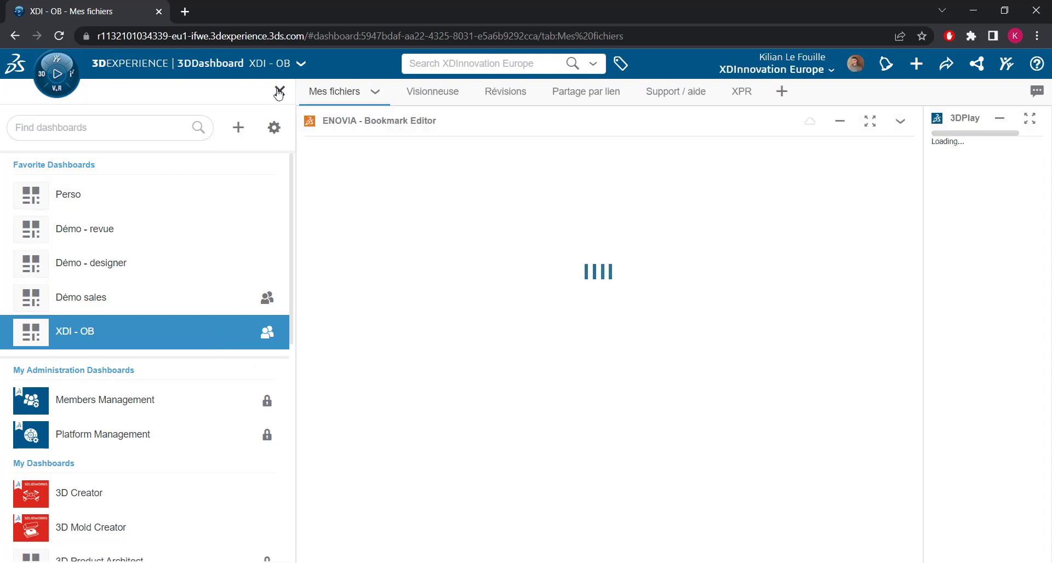
{"action": "left_click", "coordinate": [279, 92]}
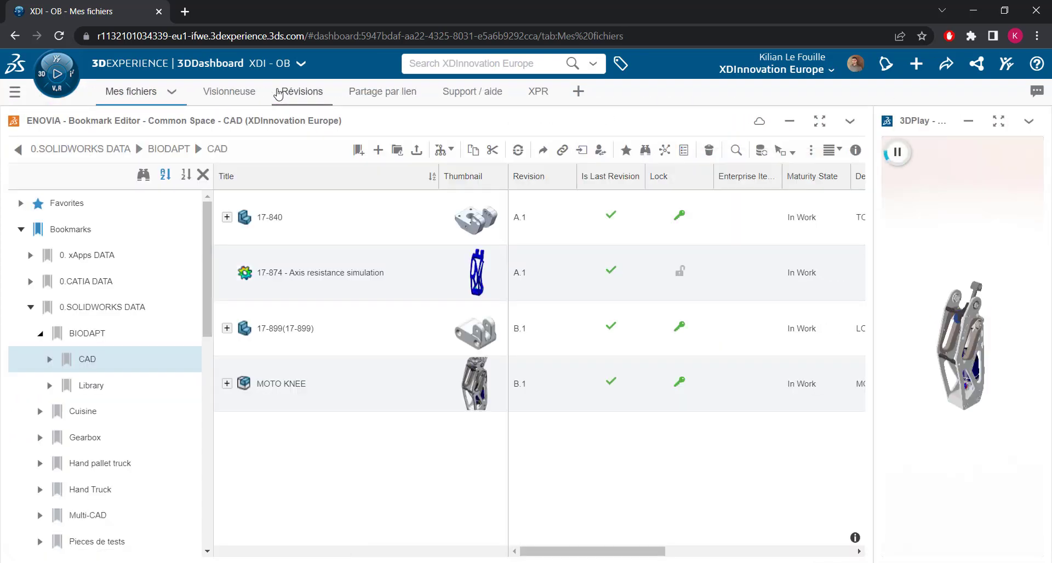
{"action": "right_click", "coordinate": [291, 219]}
{"action": "mouse_move", "coordinate": [355, 233]}
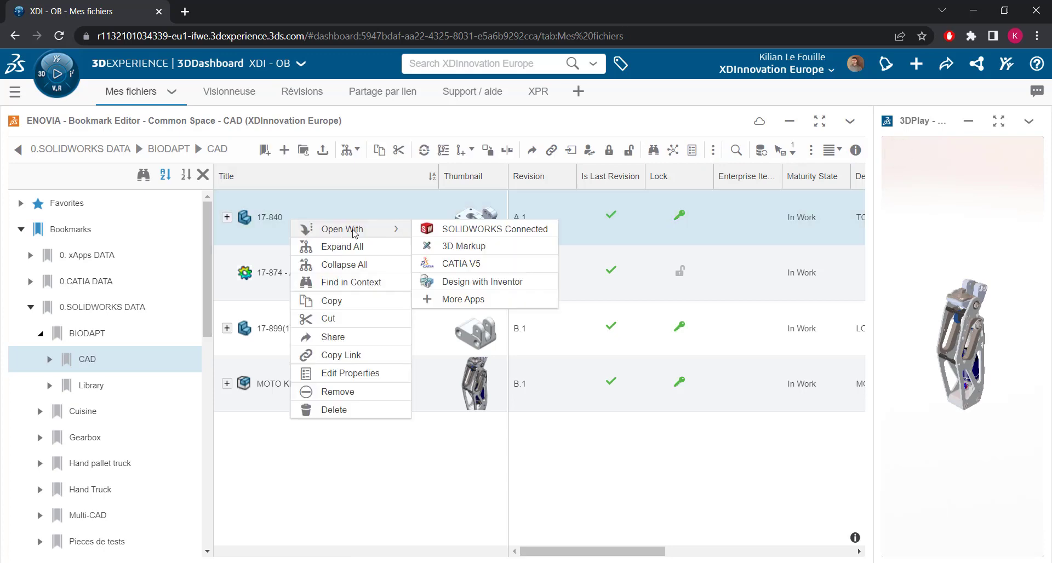
{"action": "left_click", "coordinate": [454, 230]}
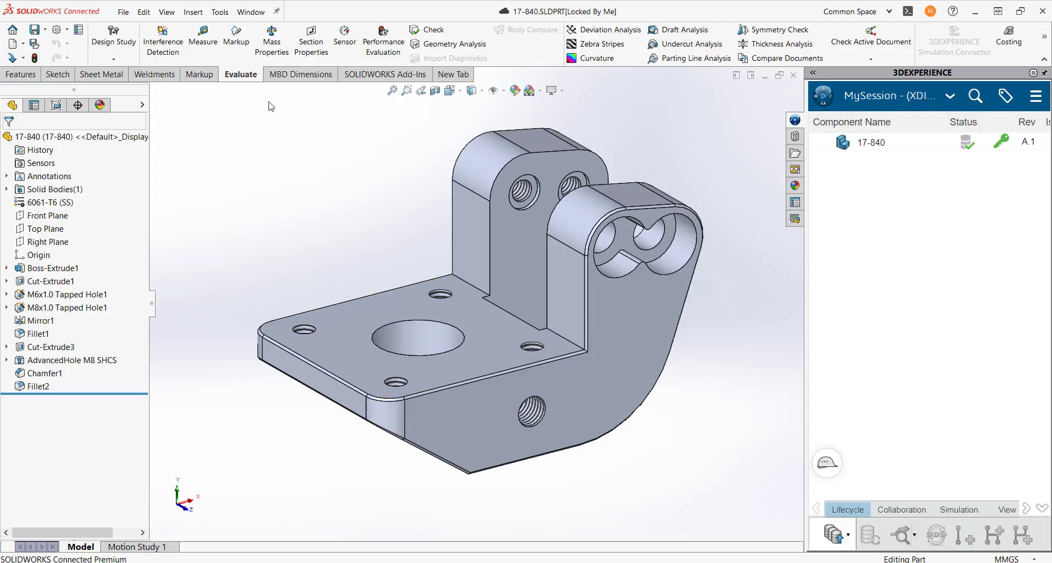
Set the Num_affaire property of part 17-840 to BIO23 and save the part to the Common Space
{"action": "left_click", "coordinate": [121, 14]}
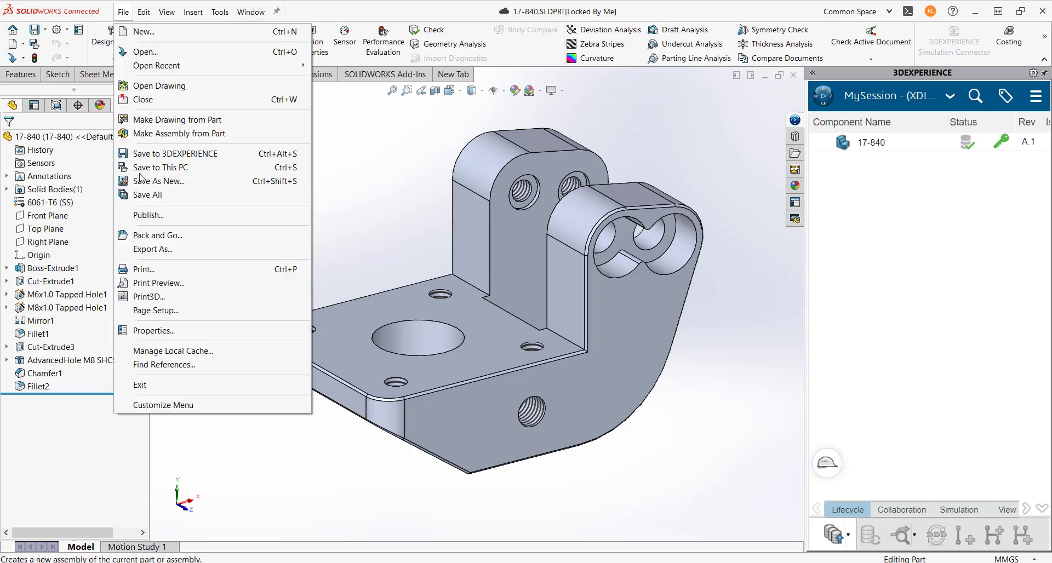
{"action": "left_click", "coordinate": [191, 331]}
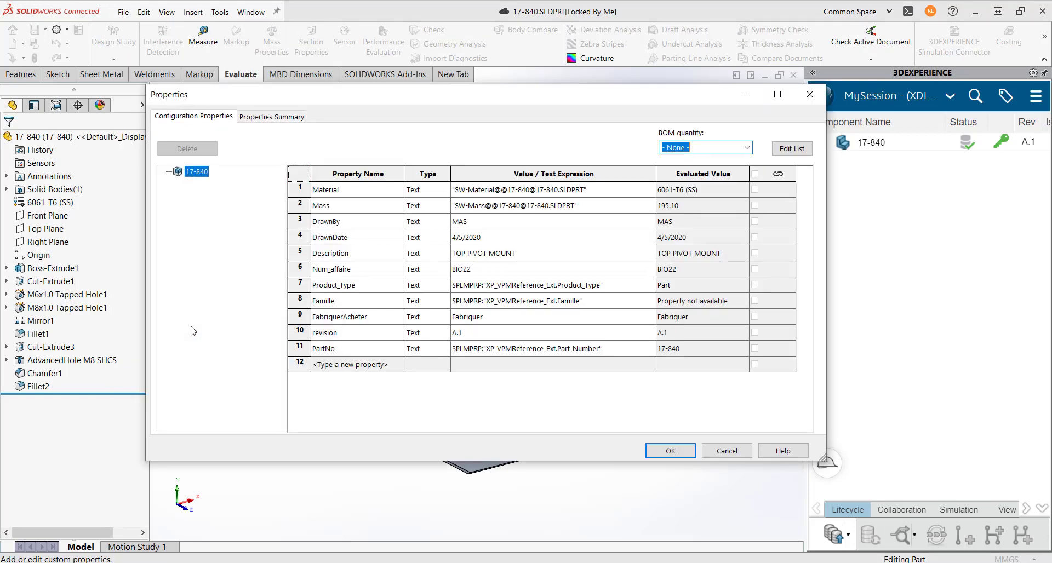
{"action": "left_click", "coordinate": [482, 269]}
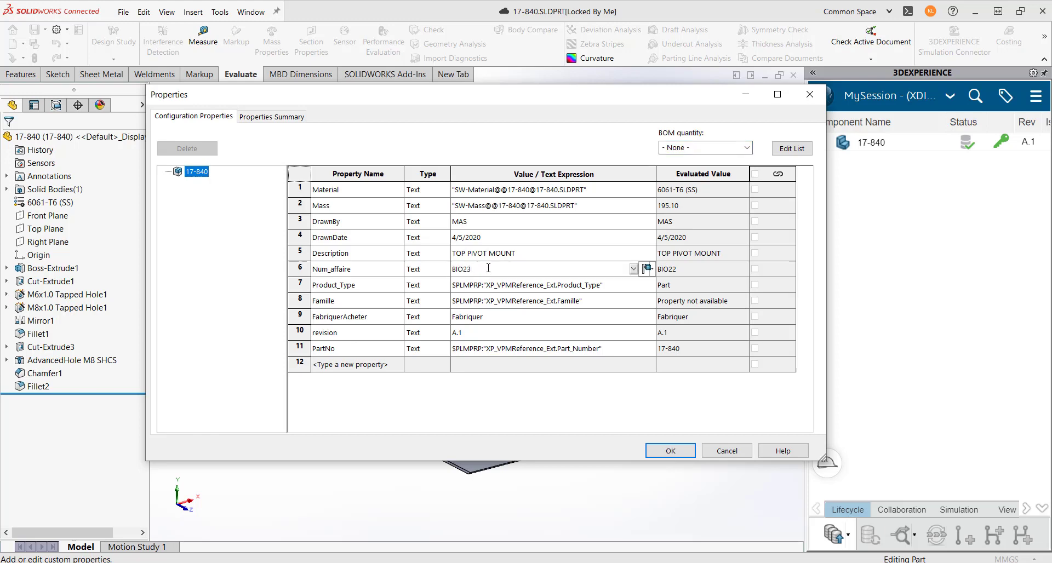
{"action": "left_click", "coordinate": [672, 451]}
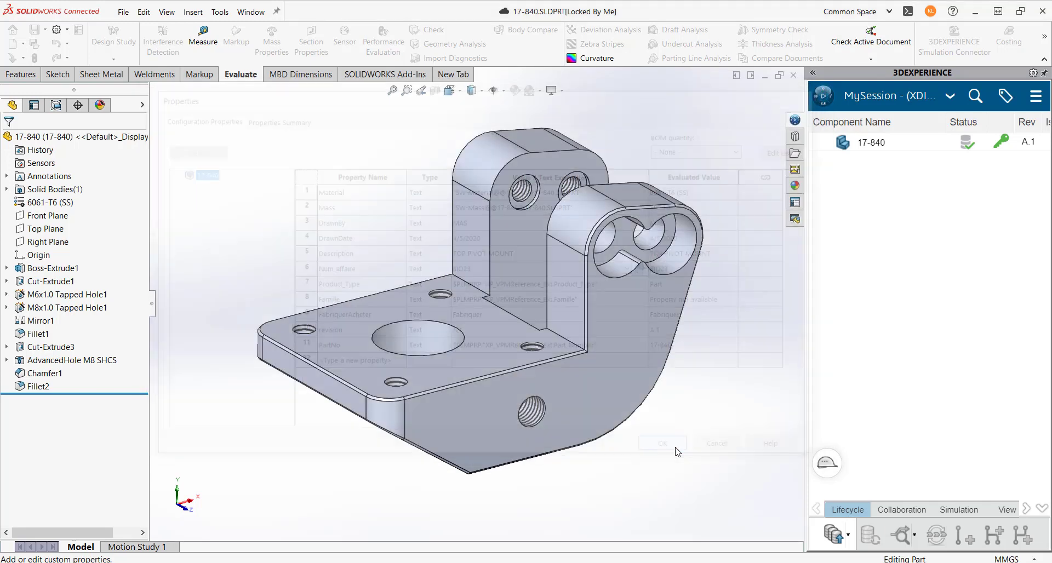
{"action": "right_click", "coordinate": [875, 143]}
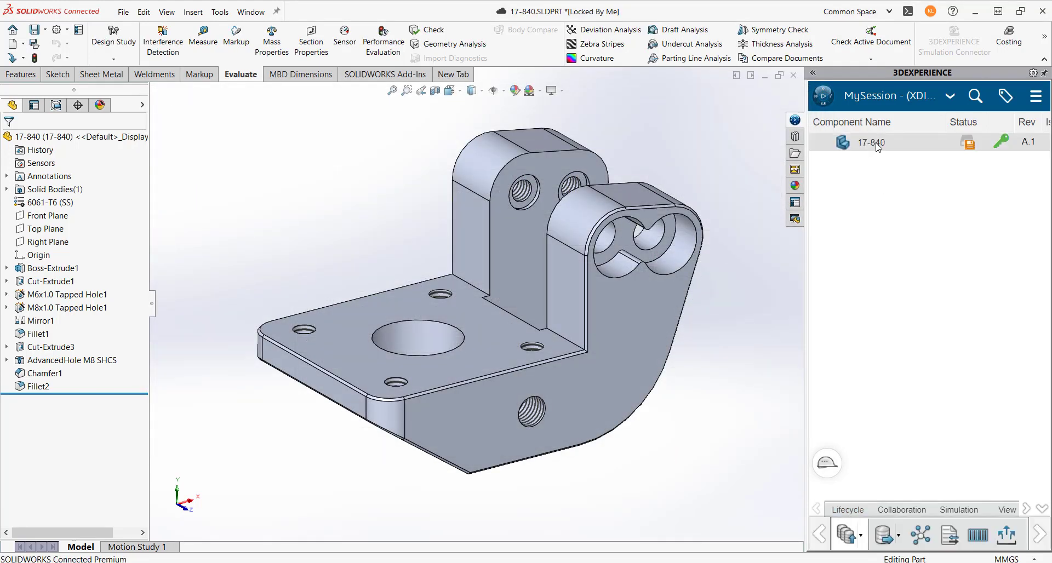
{"action": "left_click", "coordinate": [859, 217]}
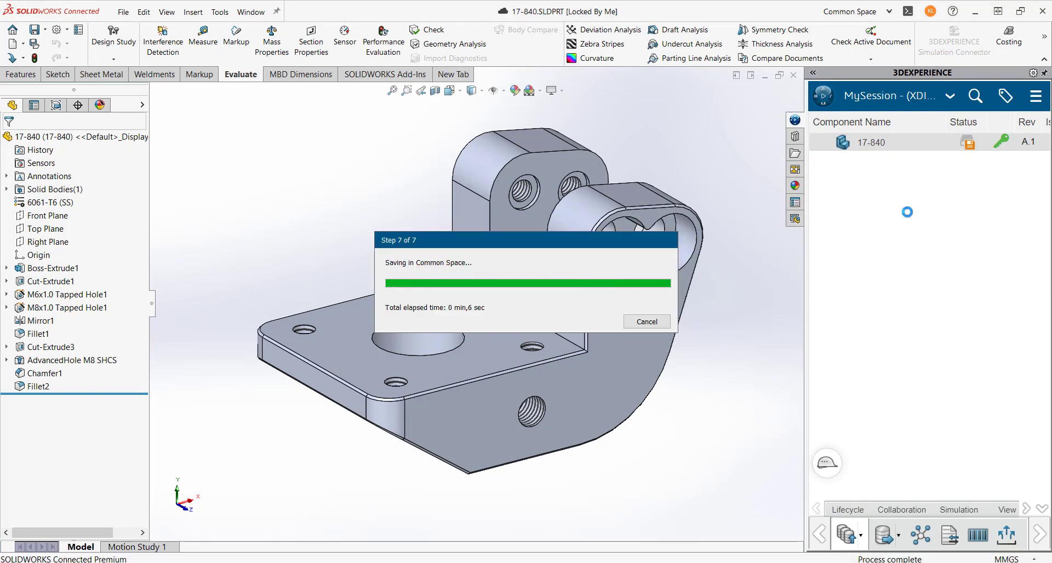
Assign part 17-840 its automatic Enterprise Item Number from the formula, using the expanded MySession view
{"action": "left_click", "coordinate": [814, 72]}
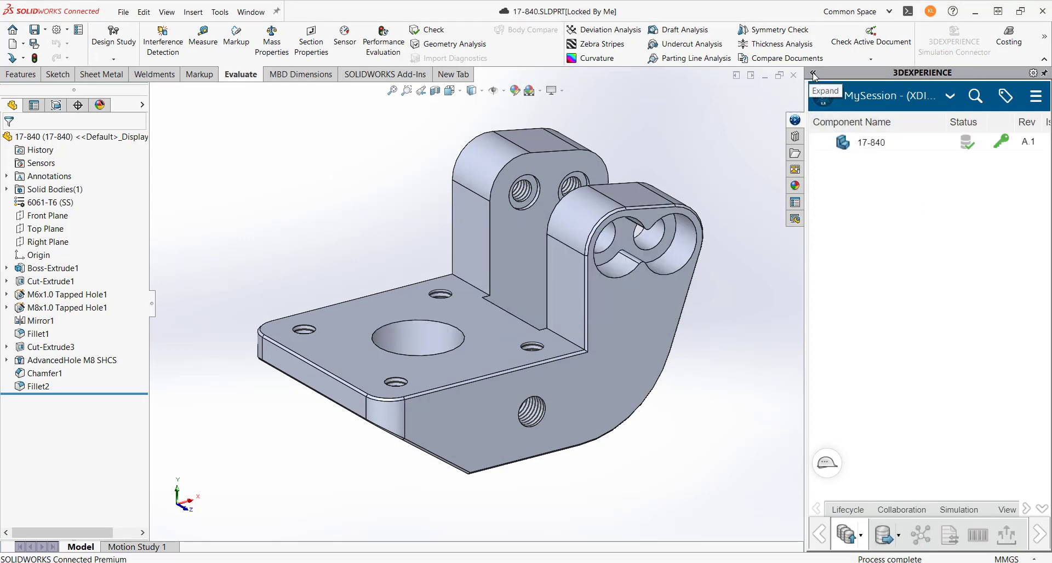
{"action": "left_click", "coordinate": [989, 144]}
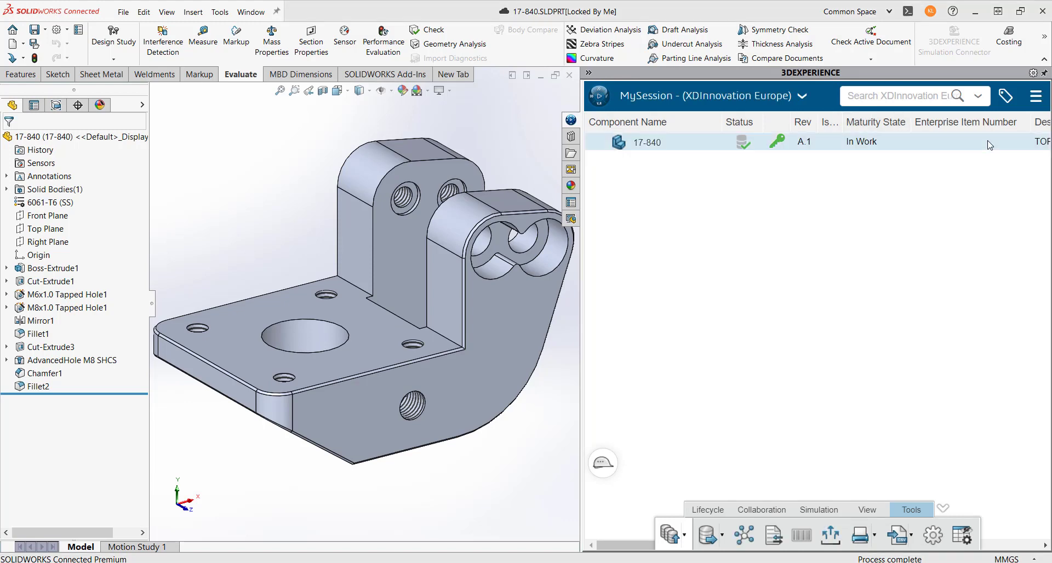
{"action": "left_click", "coordinate": [802, 536]}
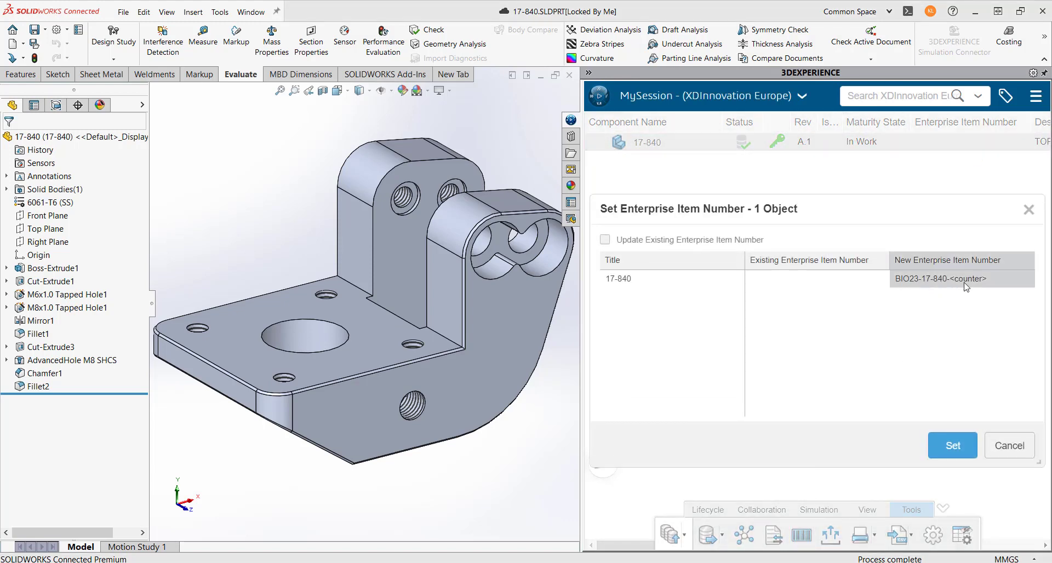
{"action": "left_click", "coordinate": [948, 448]}
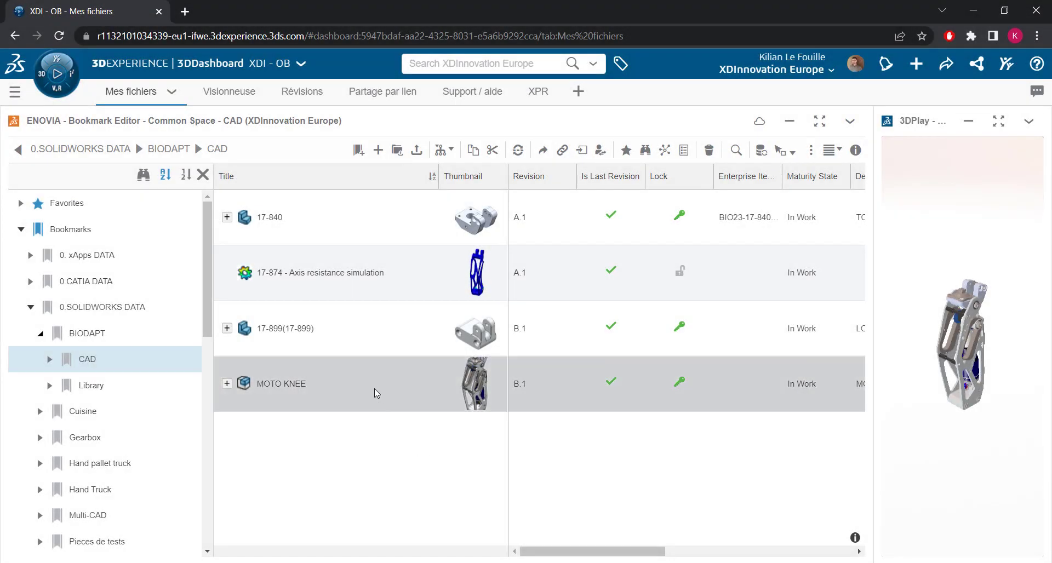
Expand the complete structure of the MOTO KNEE assembly in the CAD bookmark on the XDI - OB dashboard
{"action": "left_click", "coordinate": [375, 389]}
{"action": "right_click", "coordinate": [375, 389]}
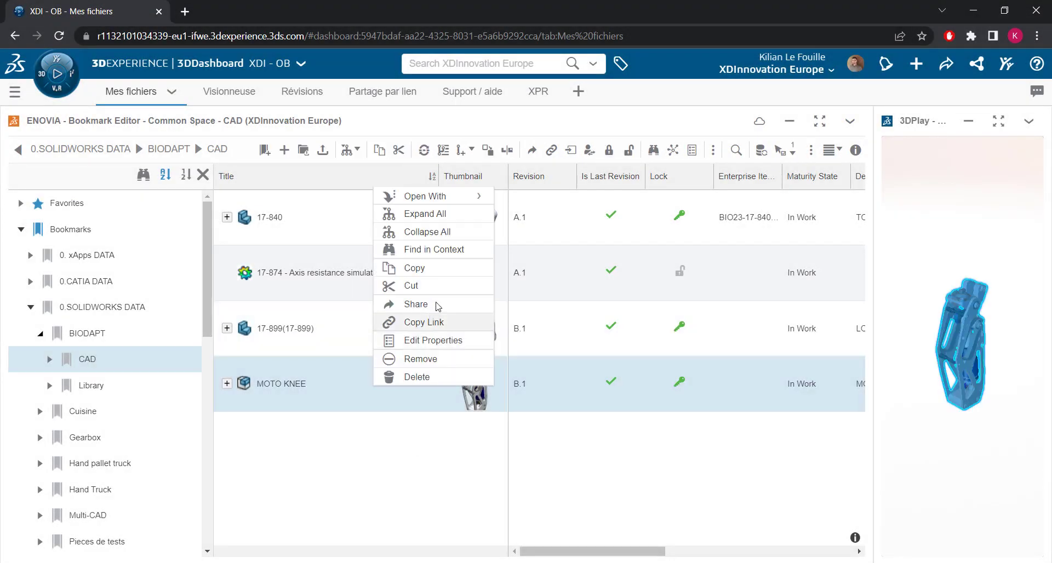
{"action": "left_click", "coordinate": [458, 218]}
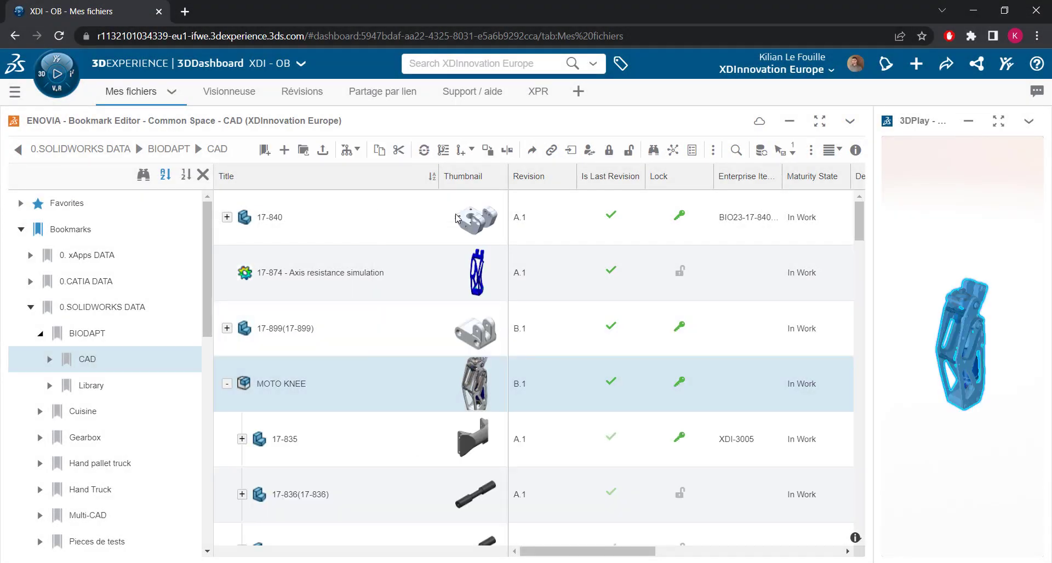
Export the expanded CAD bookmark list as a CSV file and open the downloaded file in Excel
{"action": "left_click", "coordinate": [809, 151]}
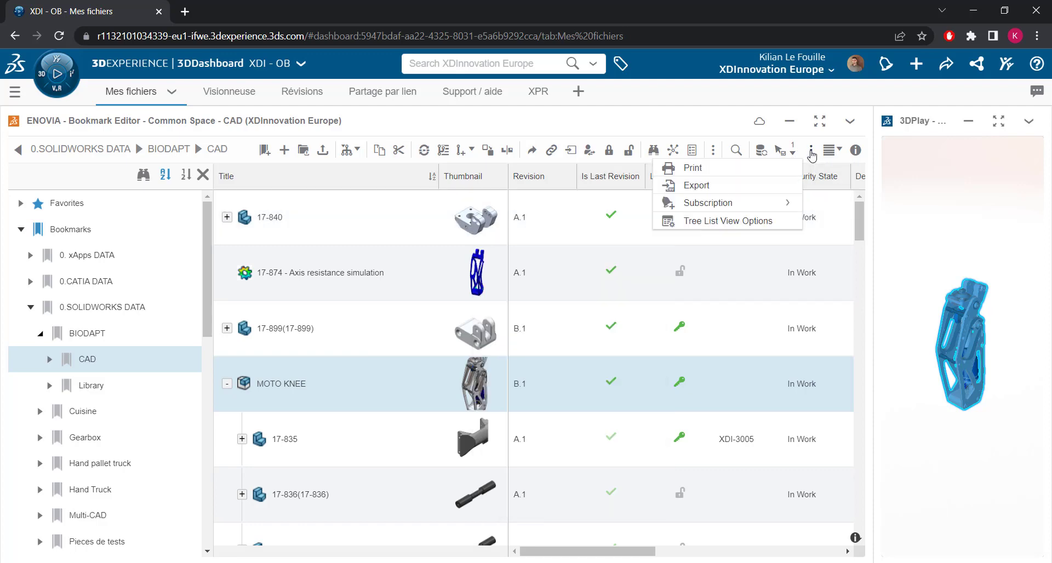
{"action": "left_click", "coordinate": [695, 186]}
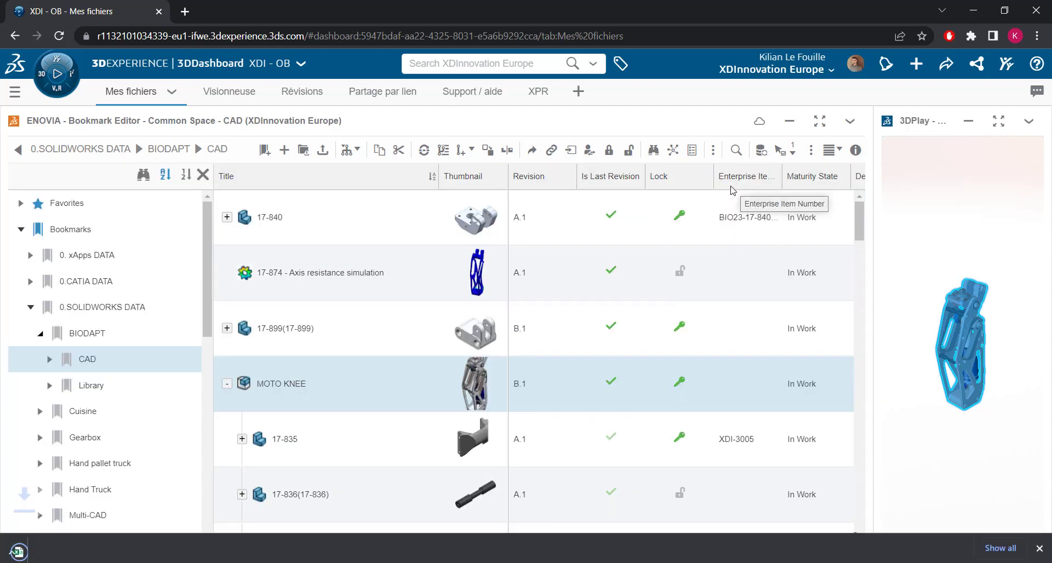
{"action": "left_click", "coordinate": [85, 538]}
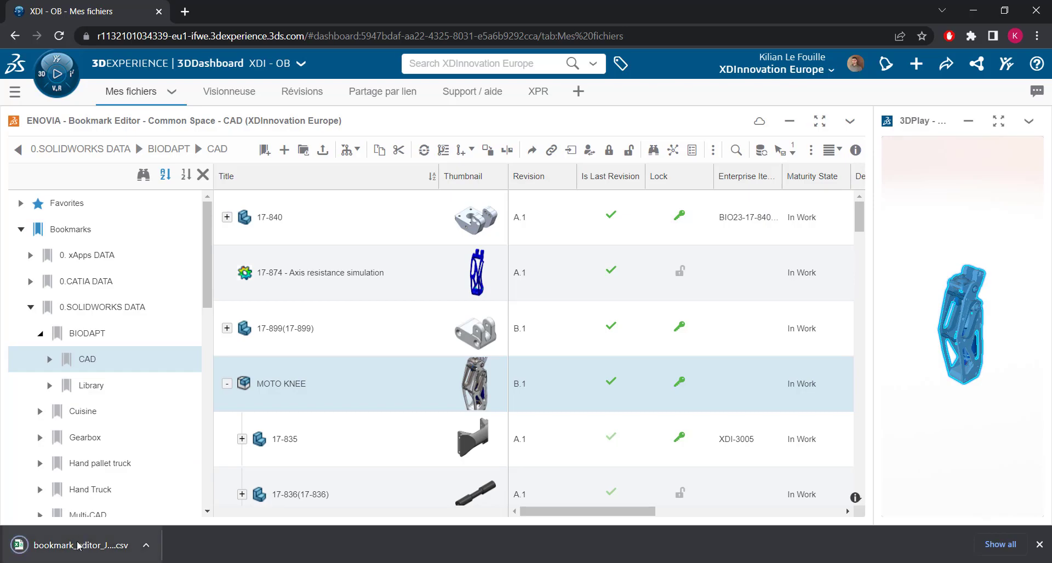
Examine the level 0 row of part 17-840 and its full Enterprise Item Number in the exported spreadsheet
{"action": "left_click", "coordinate": [454, 201]}
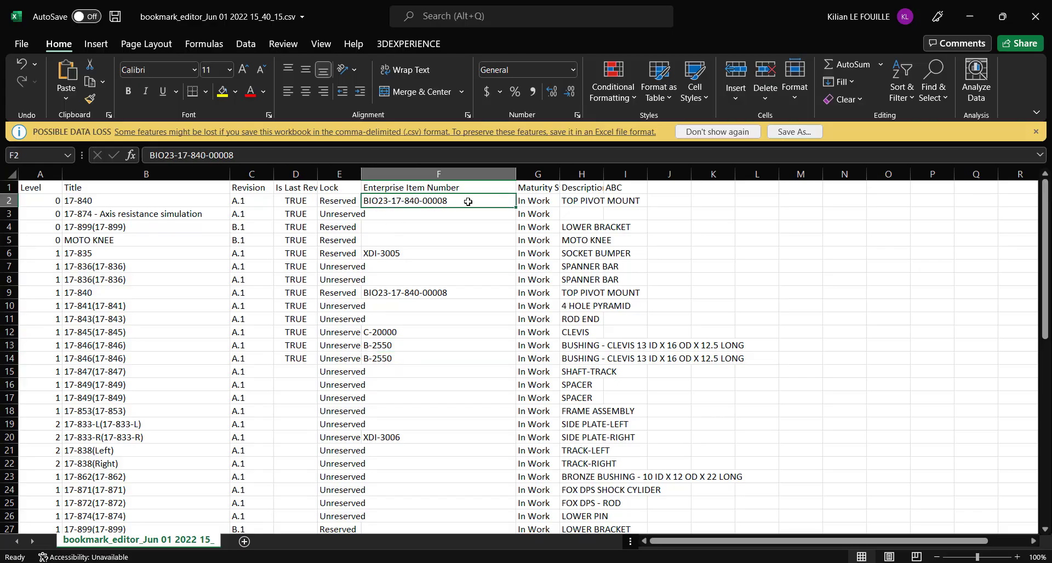
{"action": "left_click", "coordinate": [5, 200]}
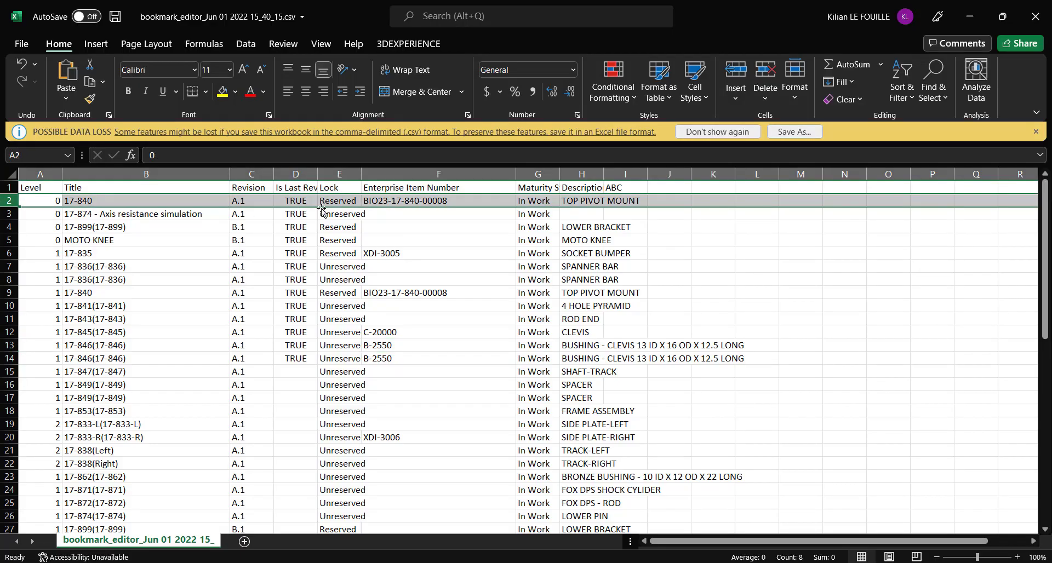
{"action": "left_click", "coordinate": [458, 200], "text": "ctrl"}
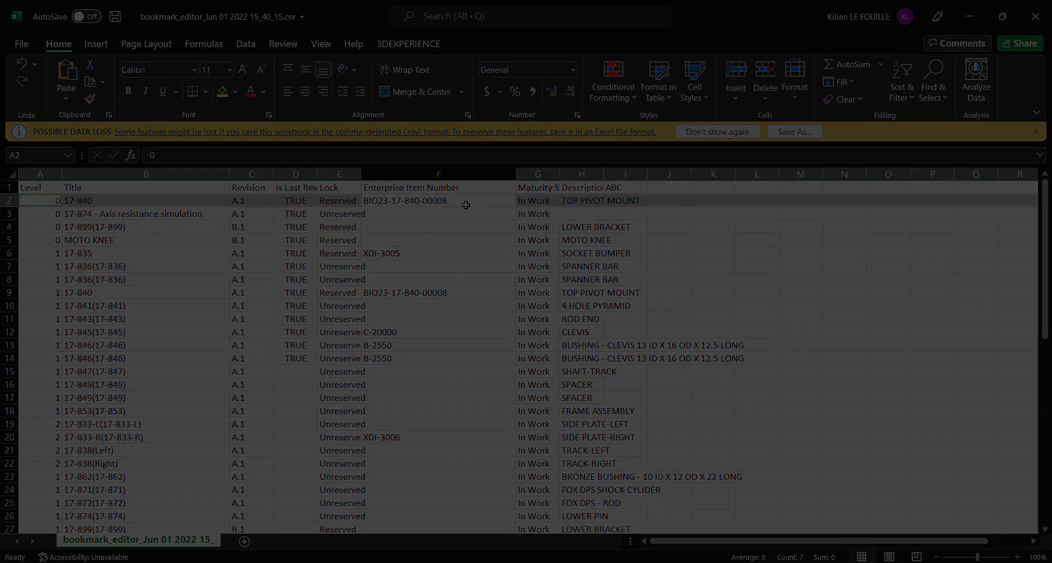